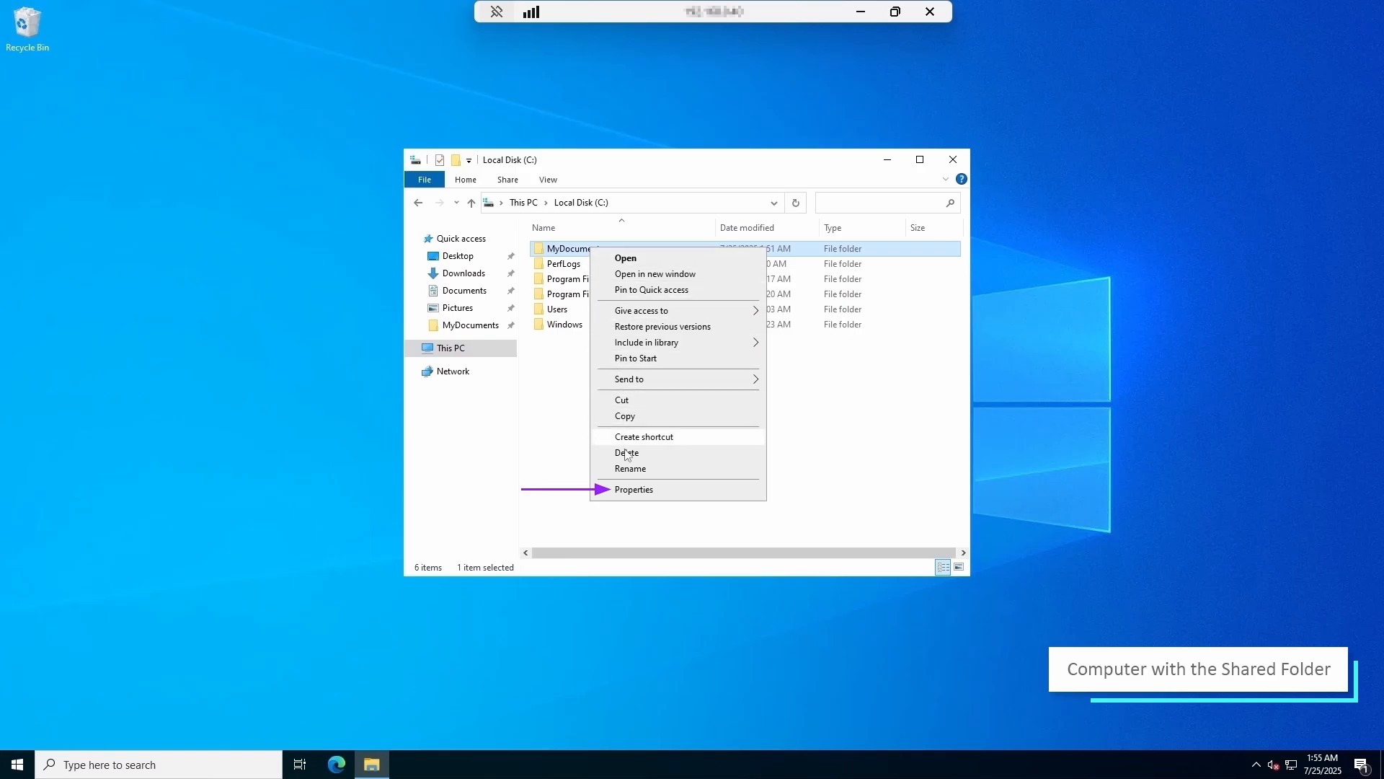
- Open the network sharing dialog for MyDocuments from its Properties Sharing tab
left_click(629, 489)
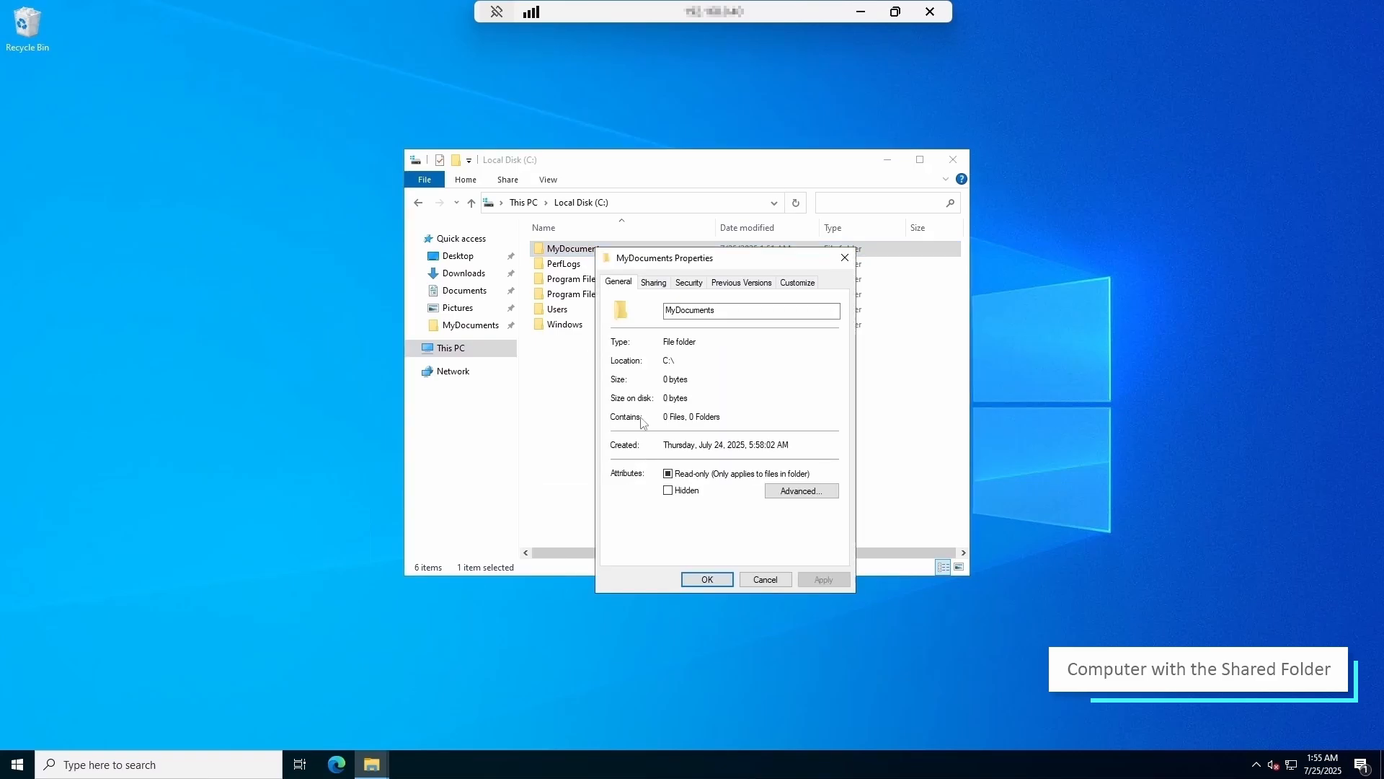
left_click(653, 281)
left_click(639, 380)
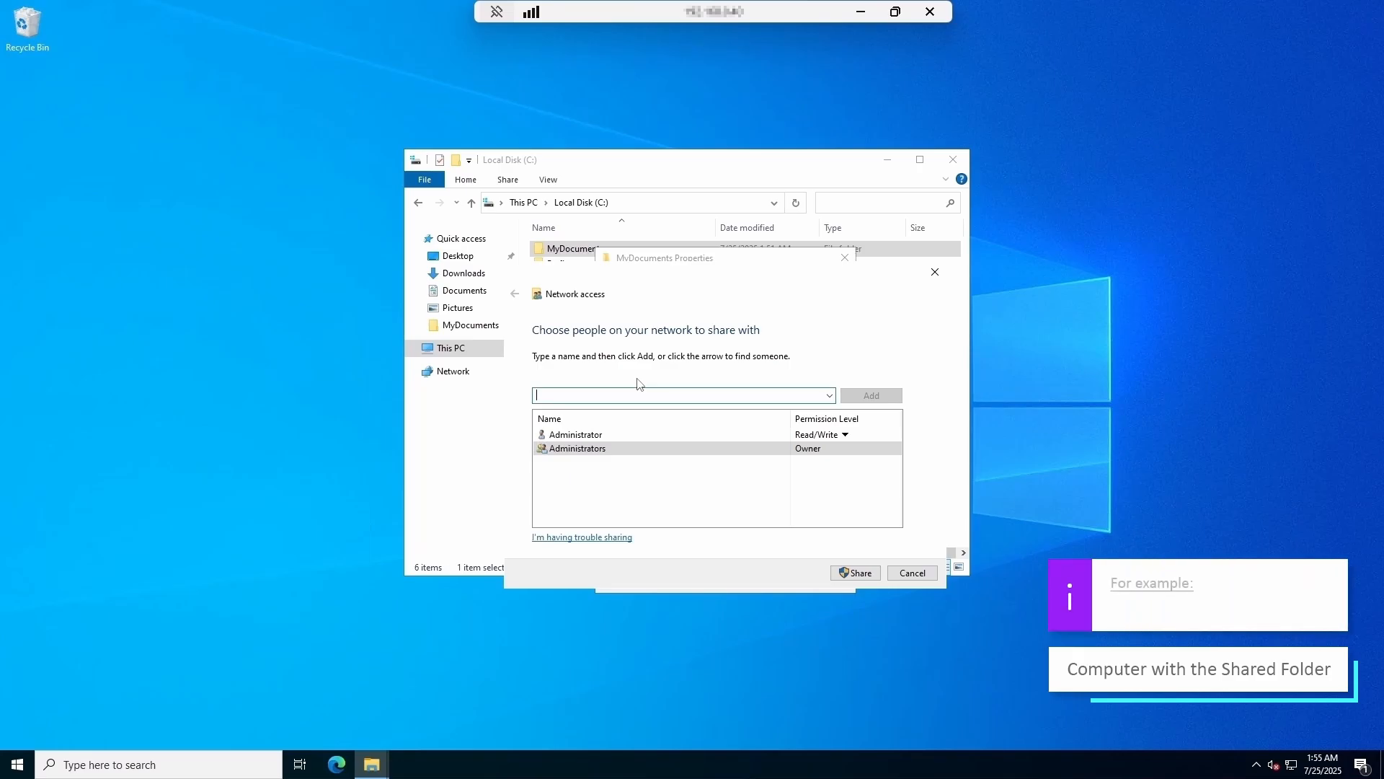
- Share MyDocuments with the WINSERVER2022$ computer account at Read/Write permission, then close properties
type("WIN")
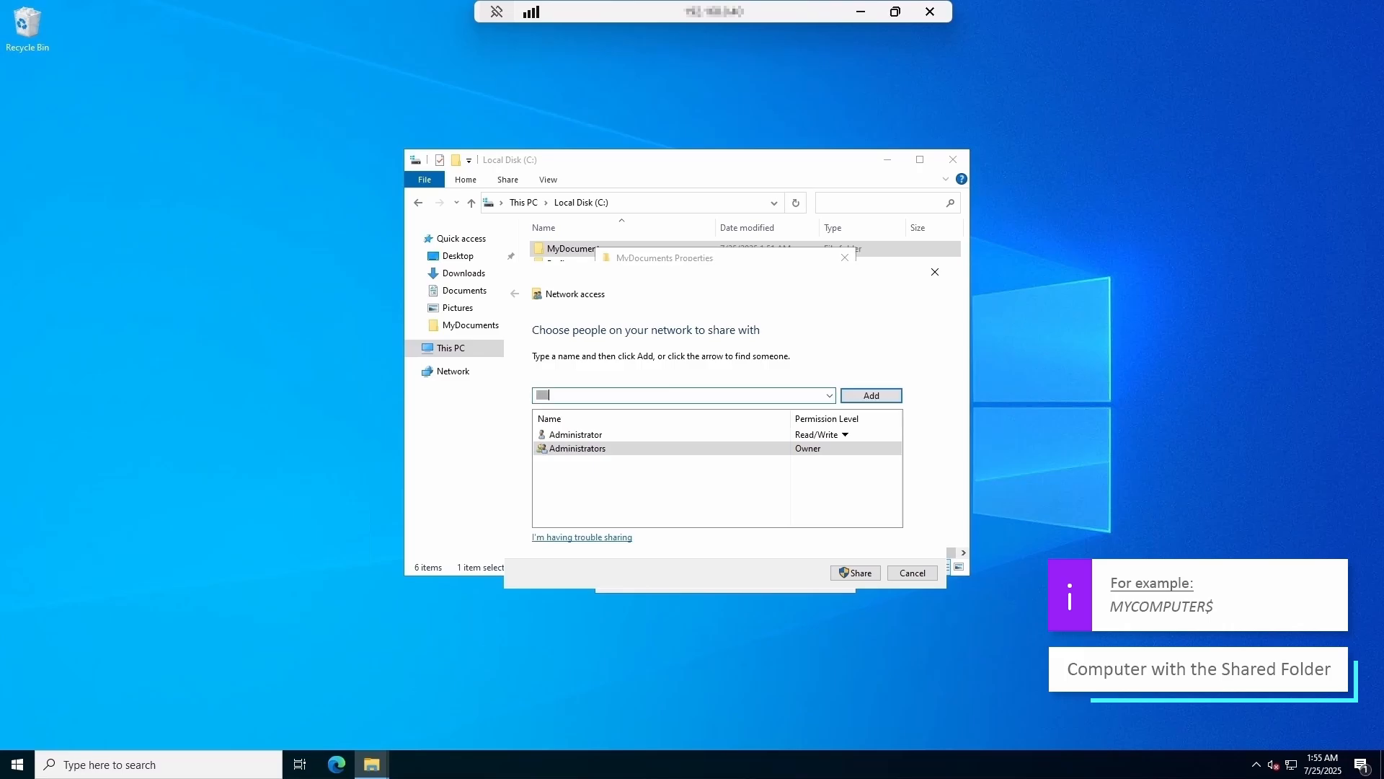
type("SERVER2022$$")
left_click(865, 390)
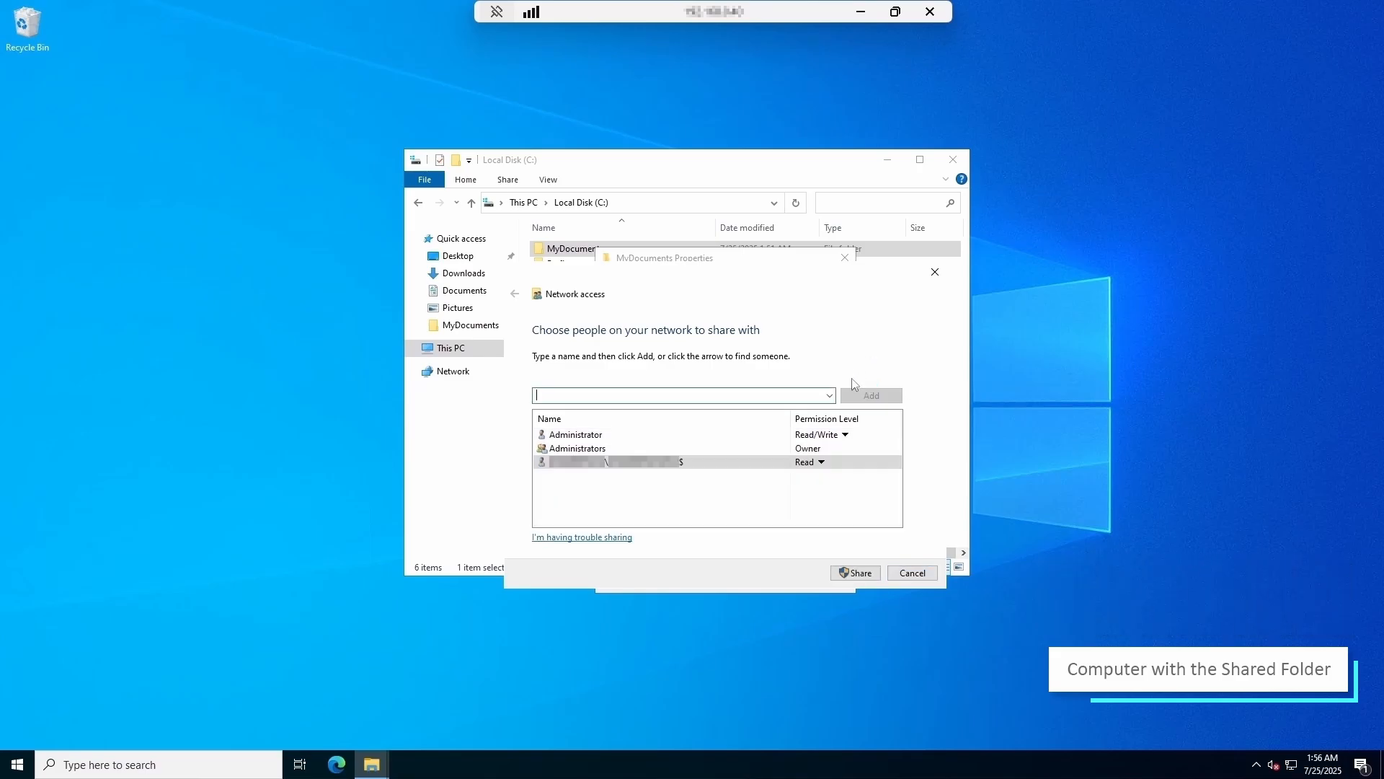
left_click(821, 463)
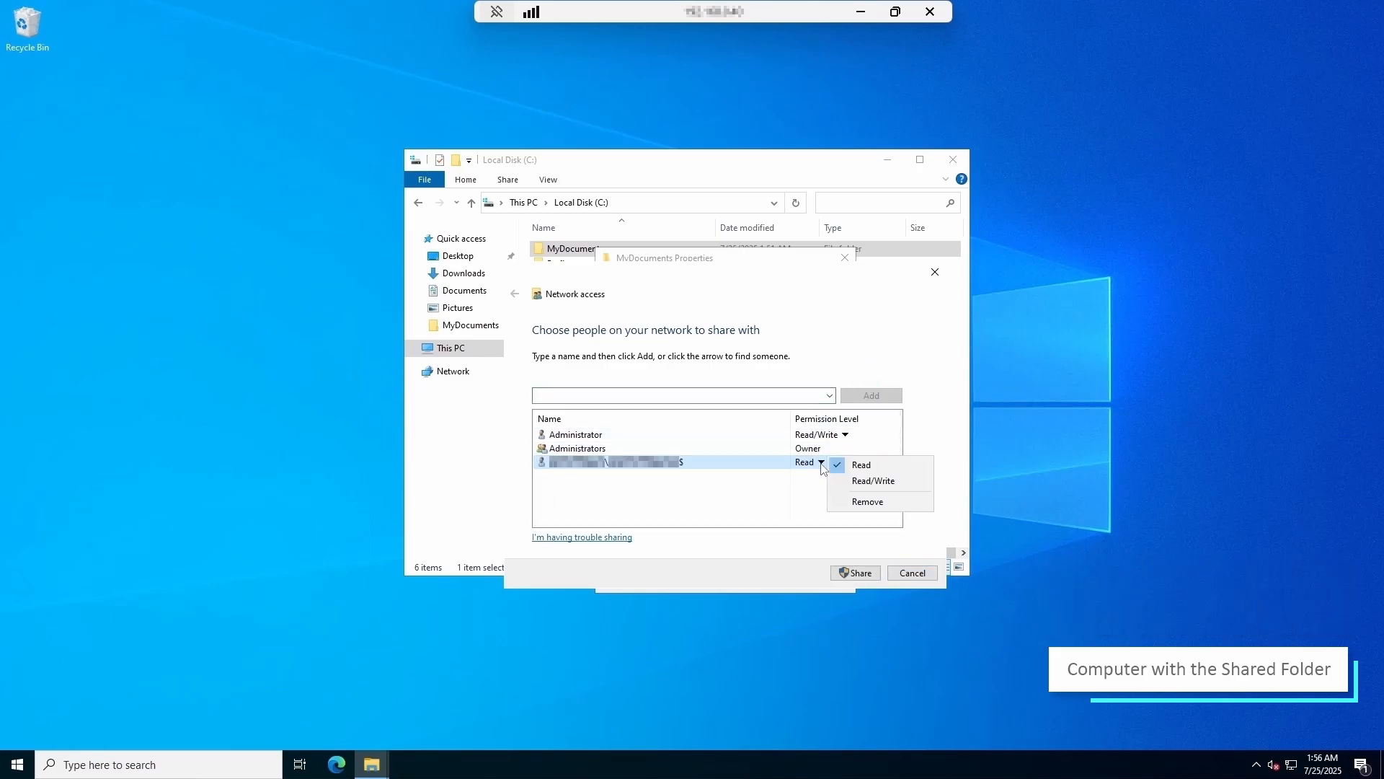
left_click(872, 483)
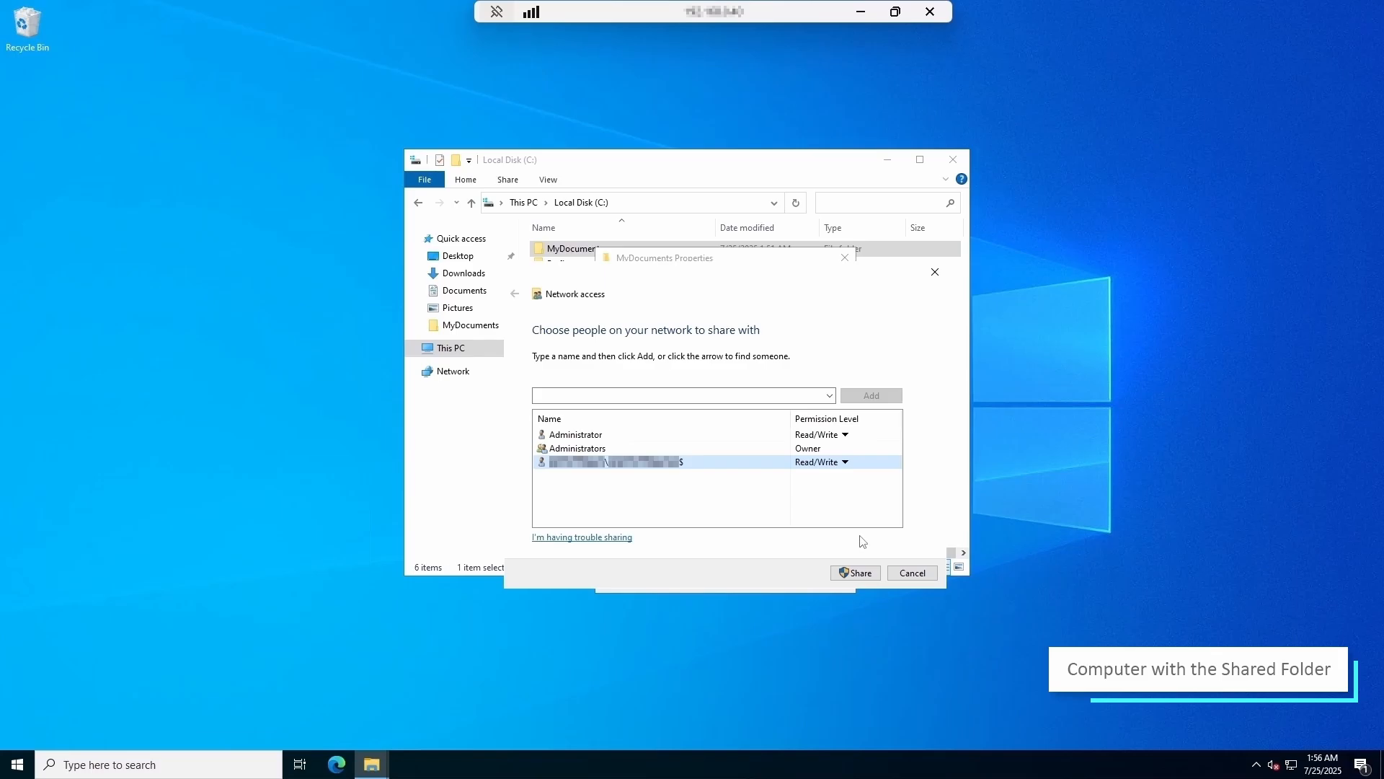
left_click(859, 573)
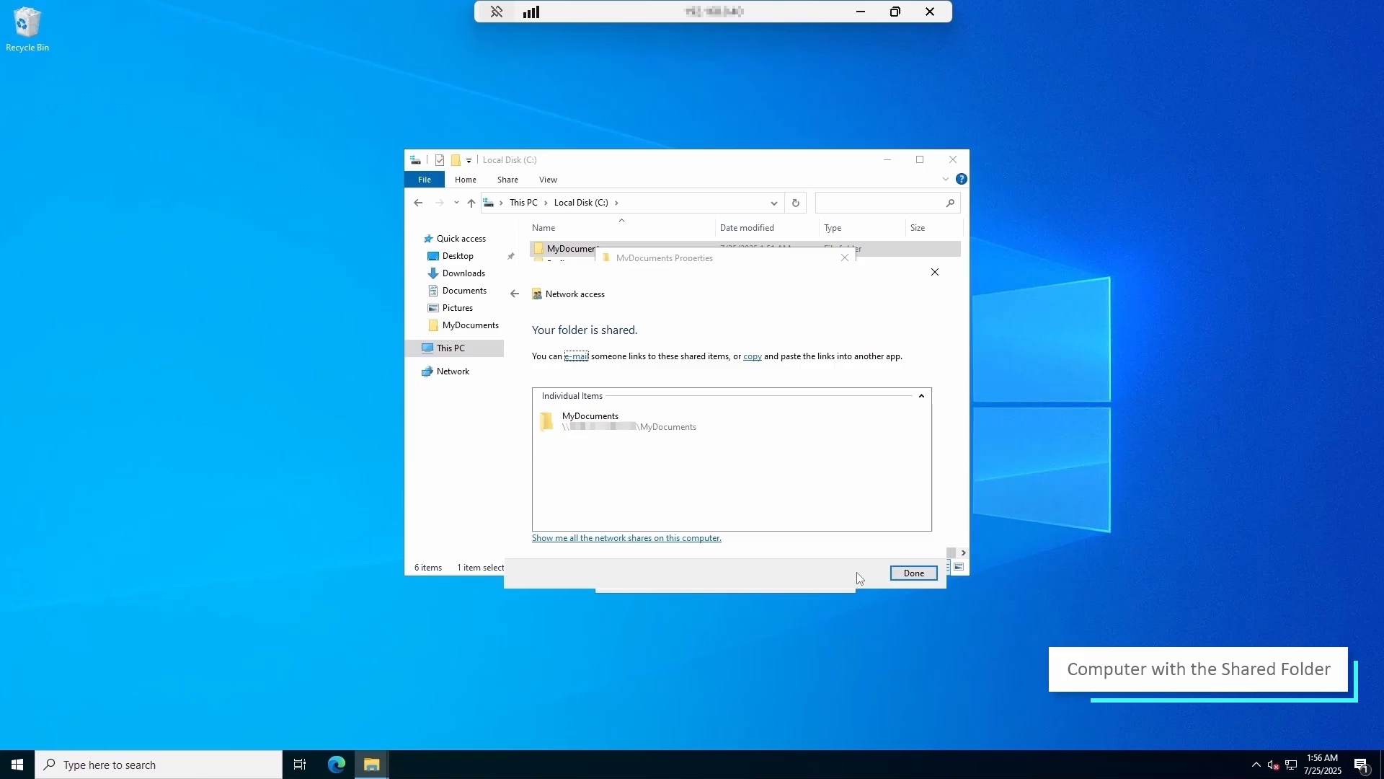
left_click(914, 572)
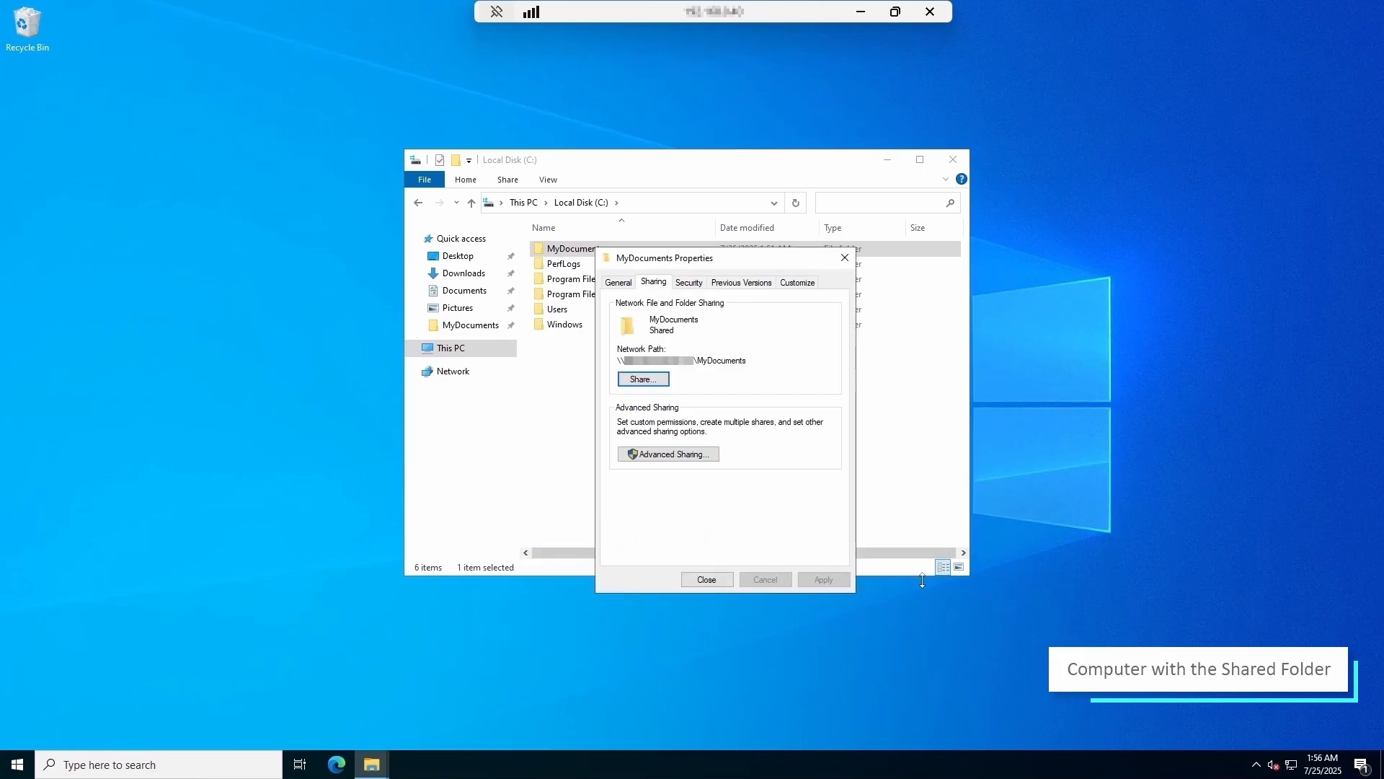
left_click(721, 585)
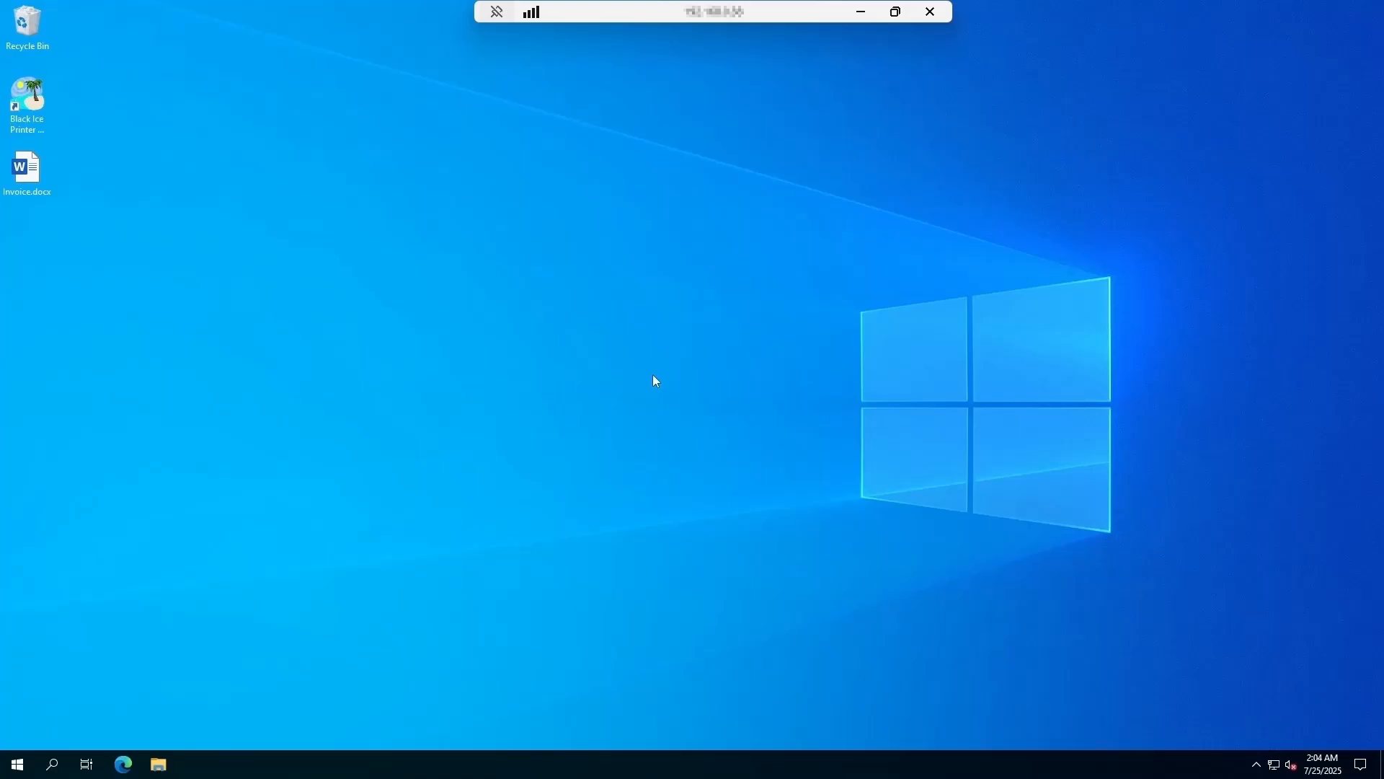
- Search 'printers sc' to reach the Printers & scanners settings
left_click(54, 761)
type("prin")
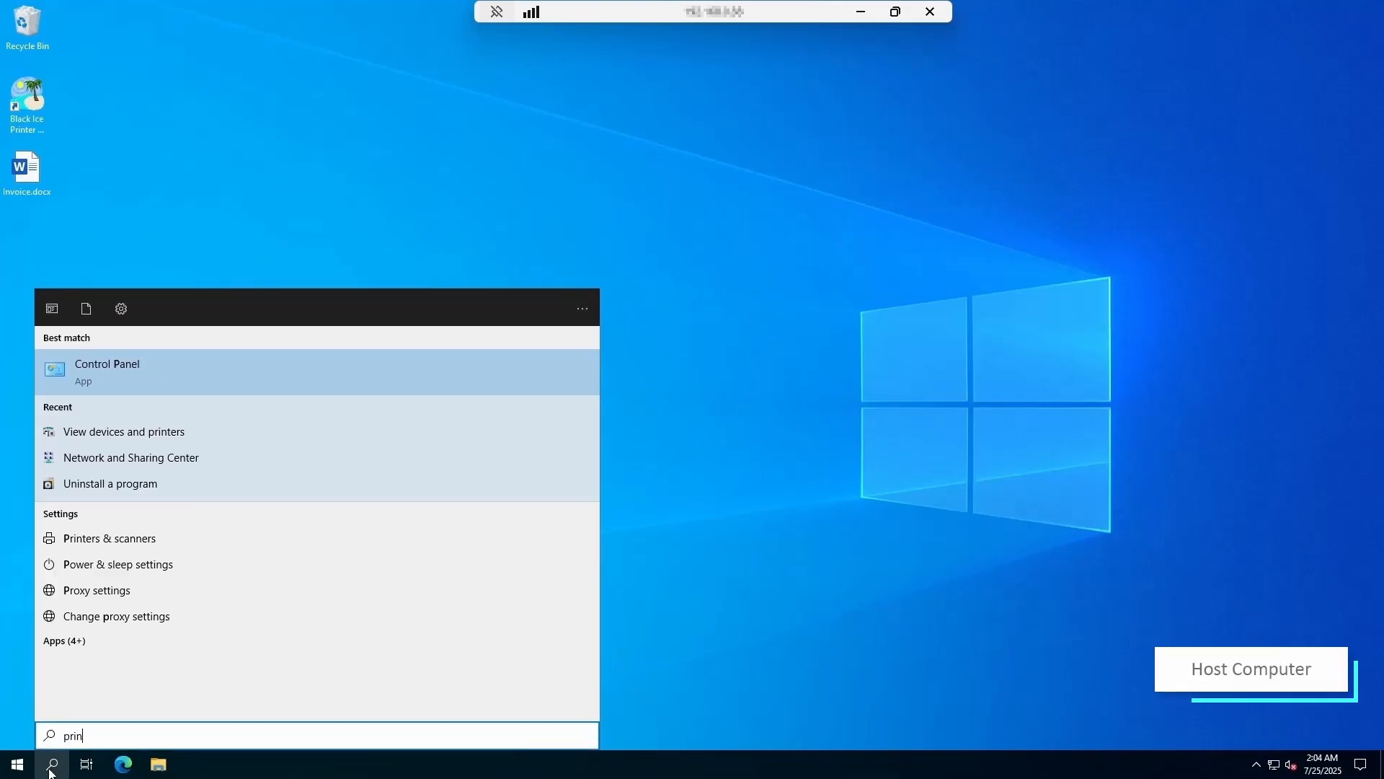
type("ters sc")
key("Return")
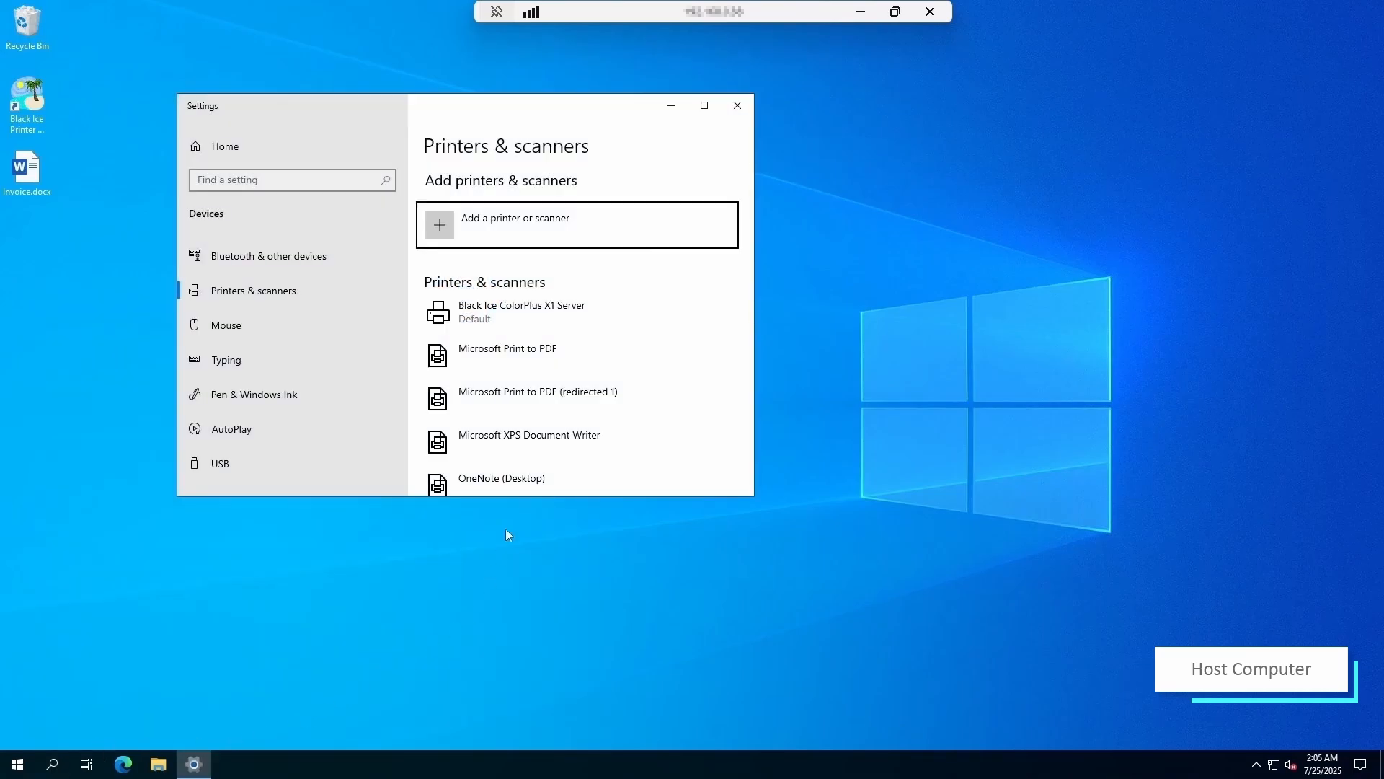
- Open Printing Defaults for Black Ice ColorPlus X1 Server from its Advanced printer properties
left_click(564, 321)
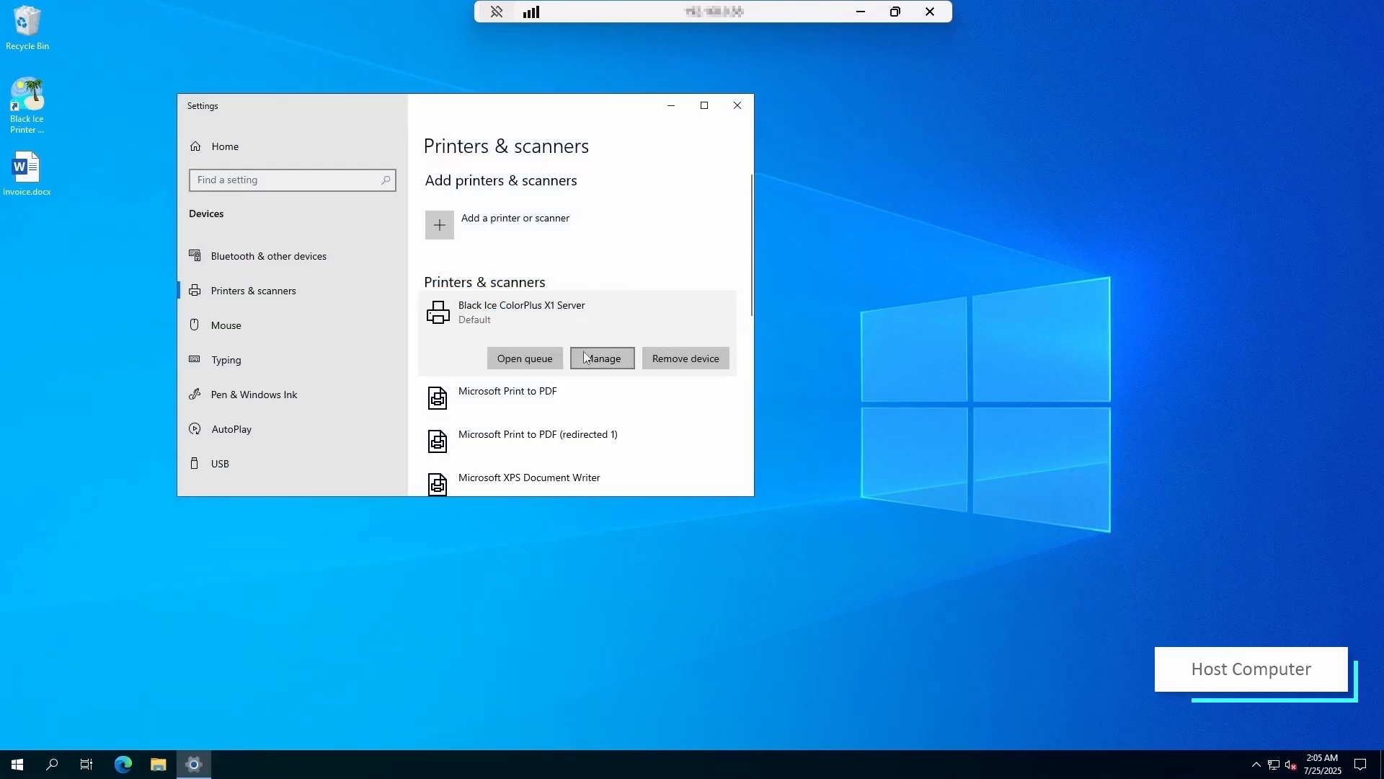
left_click(586, 358)
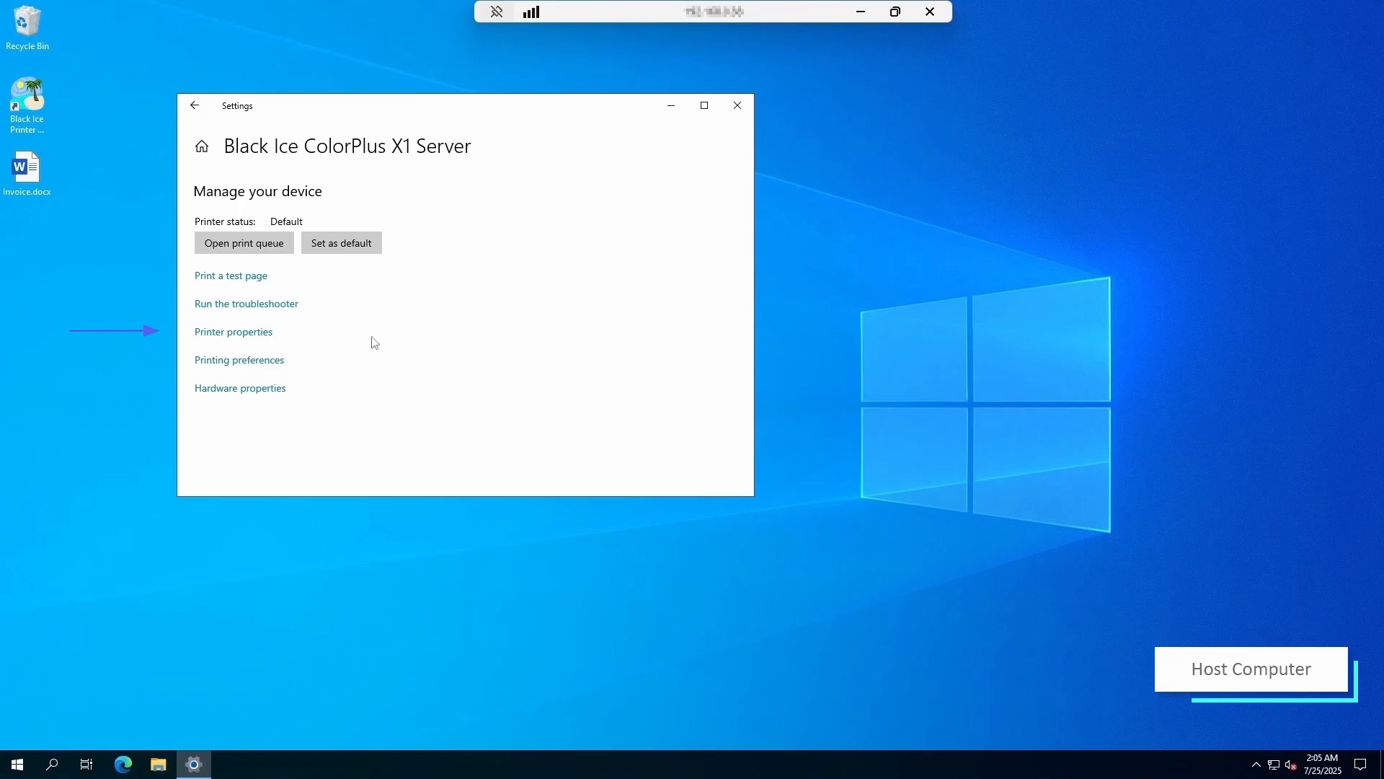
left_click(263, 332)
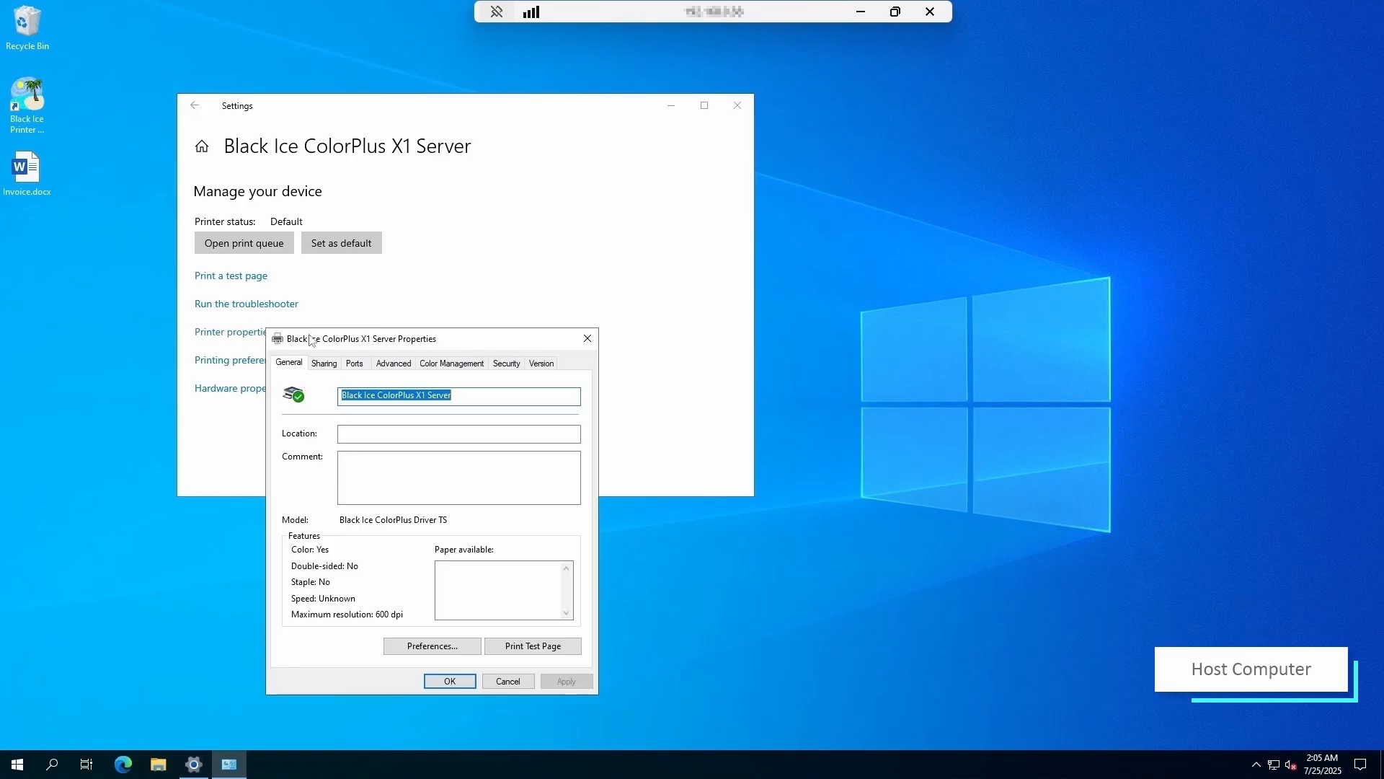
left_click_drag(328, 338, 636, 263)
left_click(692, 291)
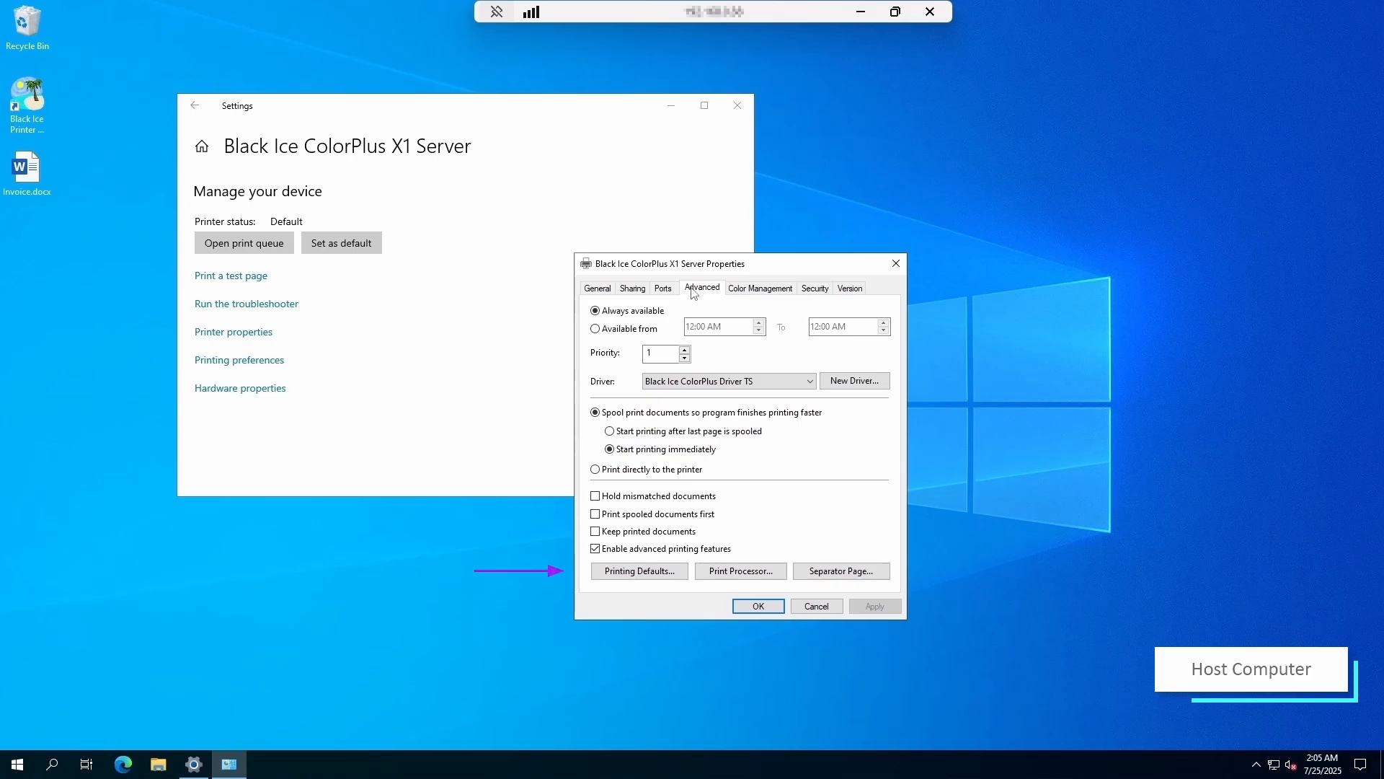
left_click(639, 571)
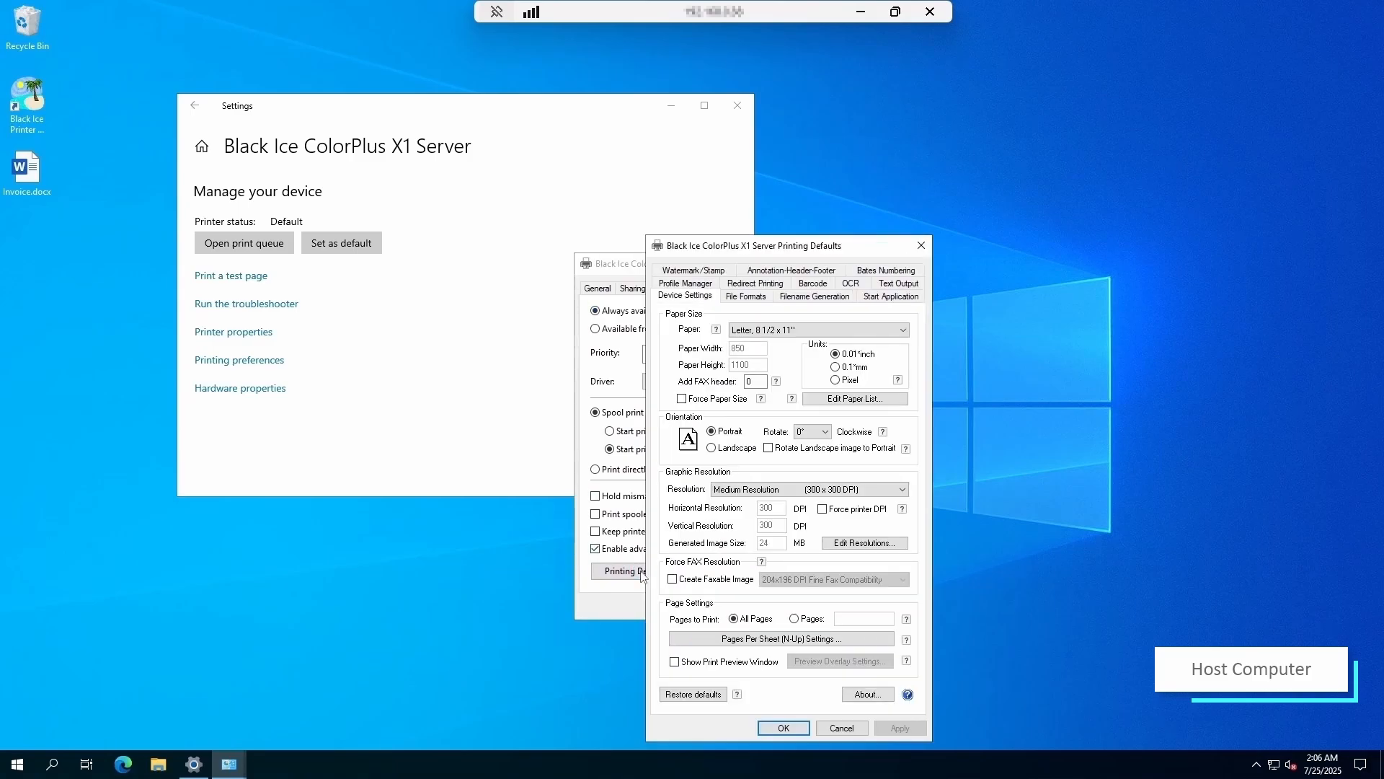
- Set the Filename Generation Output Directory to the shared \\host\MyDocuments network path
left_click_drag(742, 248, 704, 172)
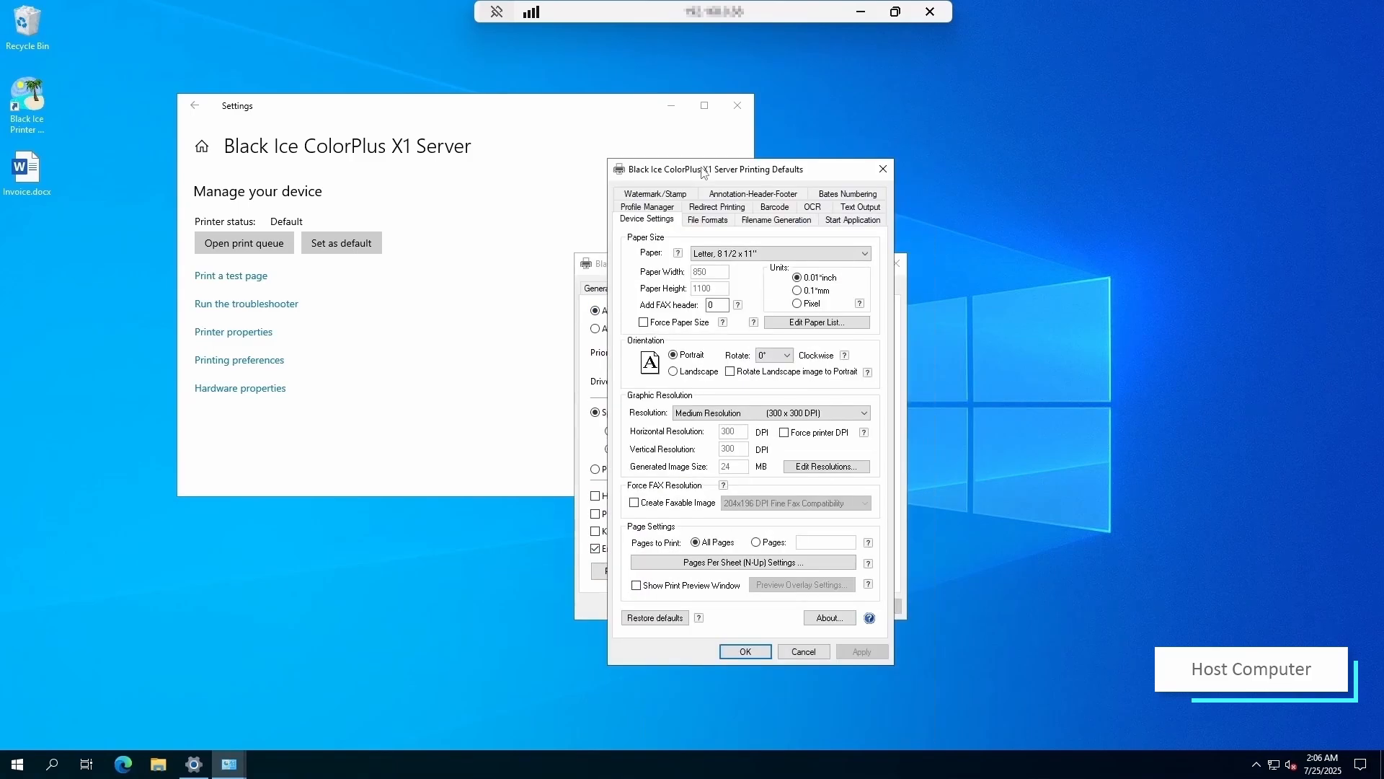
left_click(758, 221)
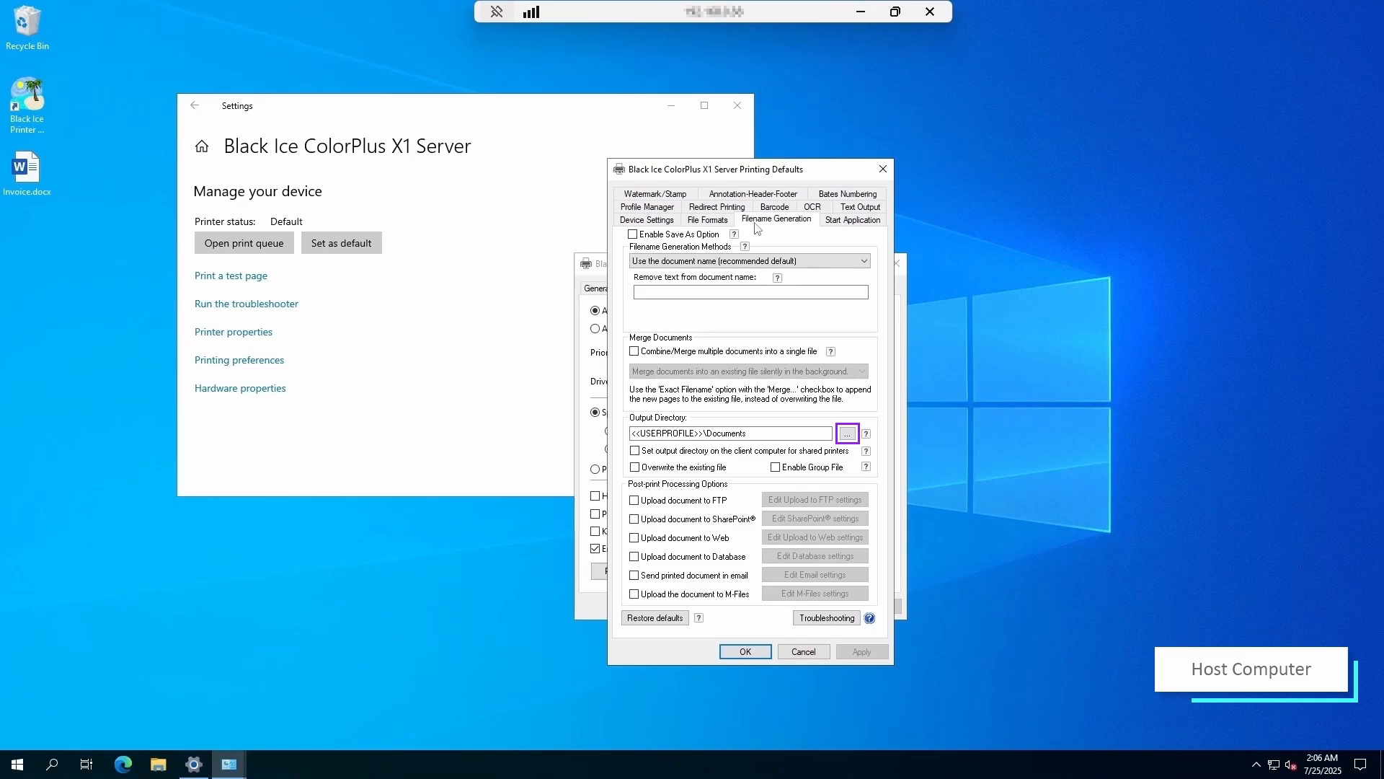
left_click_drag(754, 433, 631, 433)
type("\\\\")
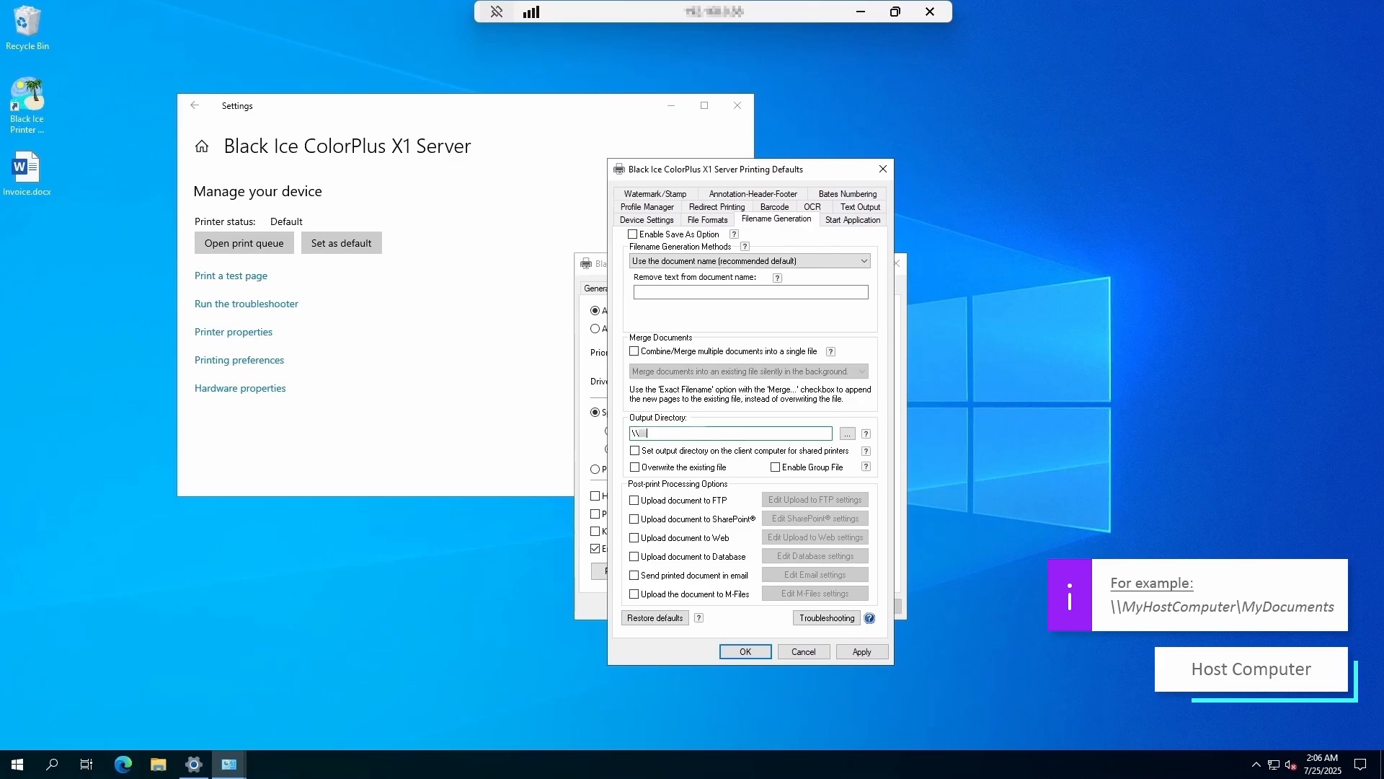
type("HOSTP")
type("Docum")
type("\\MyDocuments")
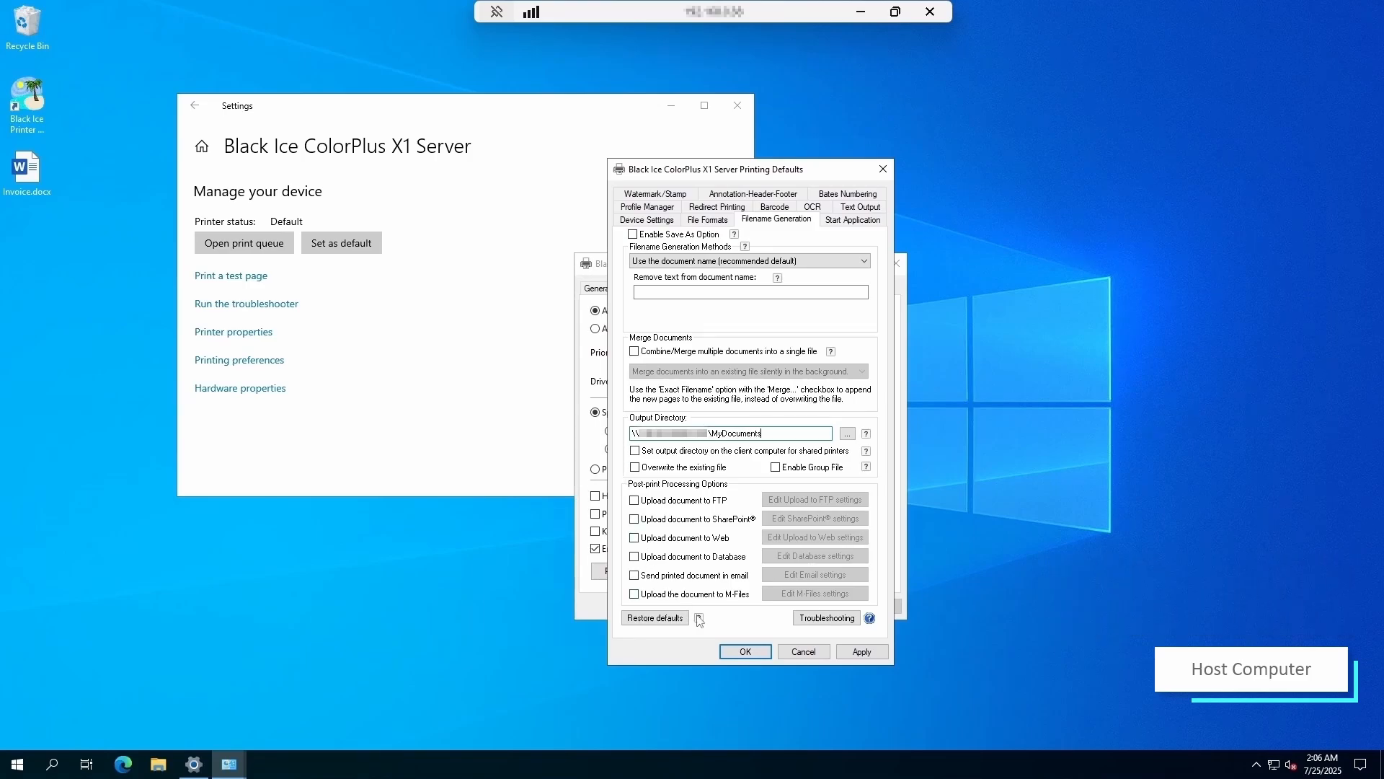
- Save the printing defaults, dismiss the restart notice, and close the printer properties
left_click(744, 651)
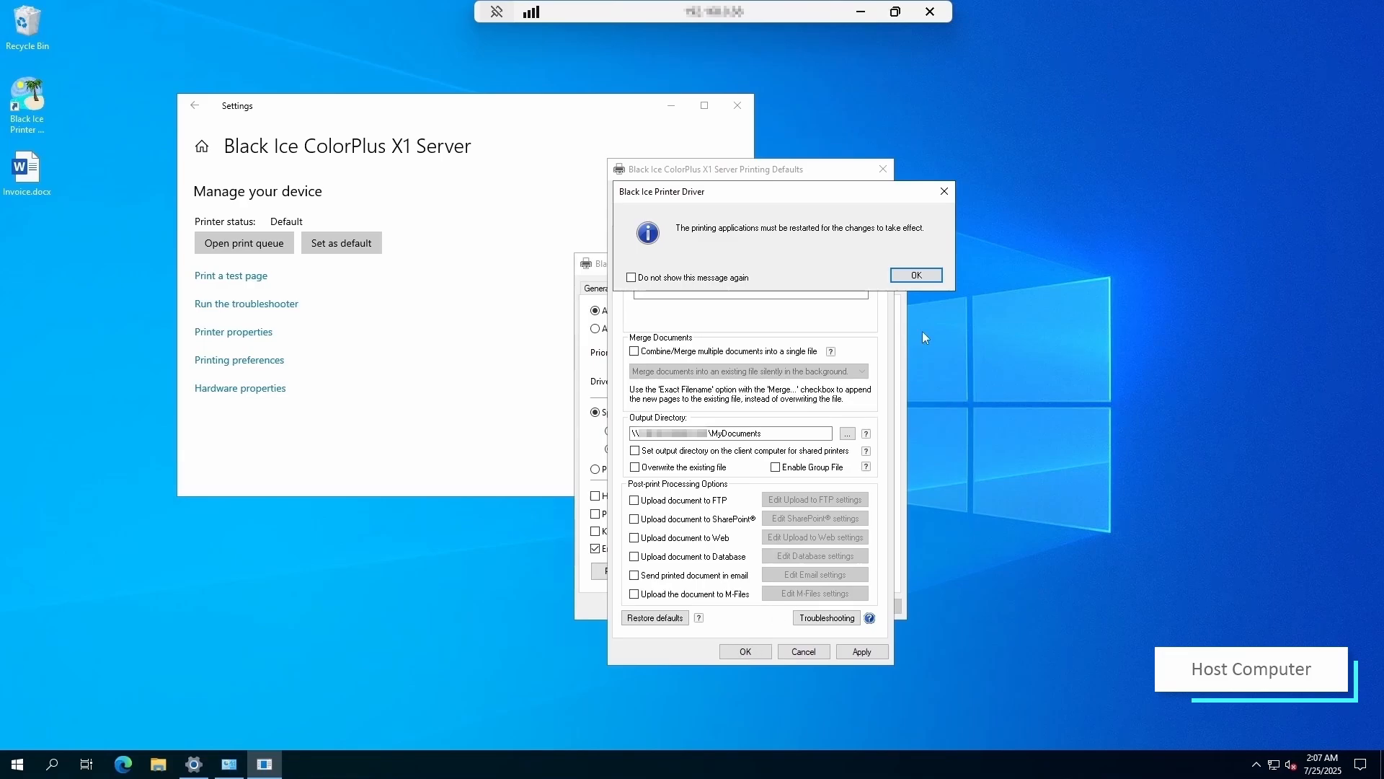
left_click(919, 276)
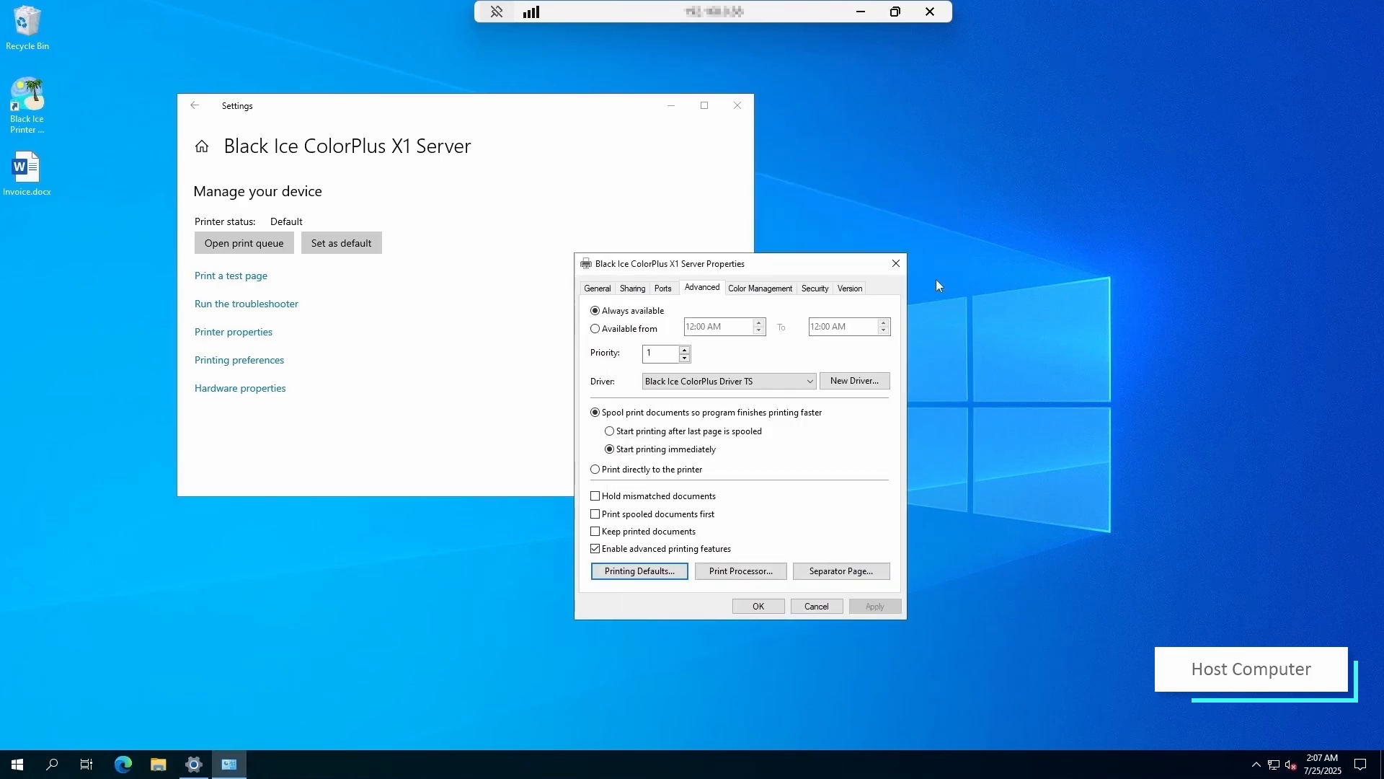
left_click(771, 601)
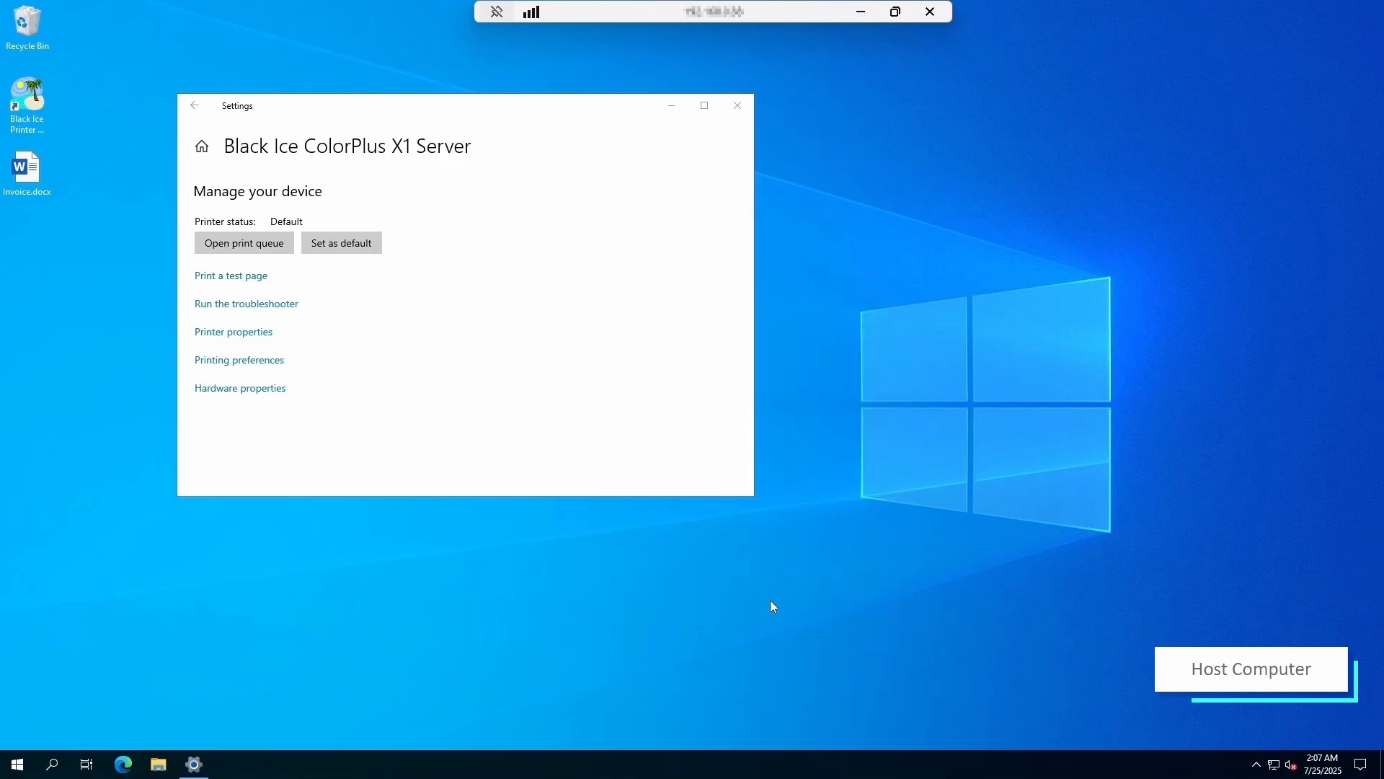
left_click(671, 106)
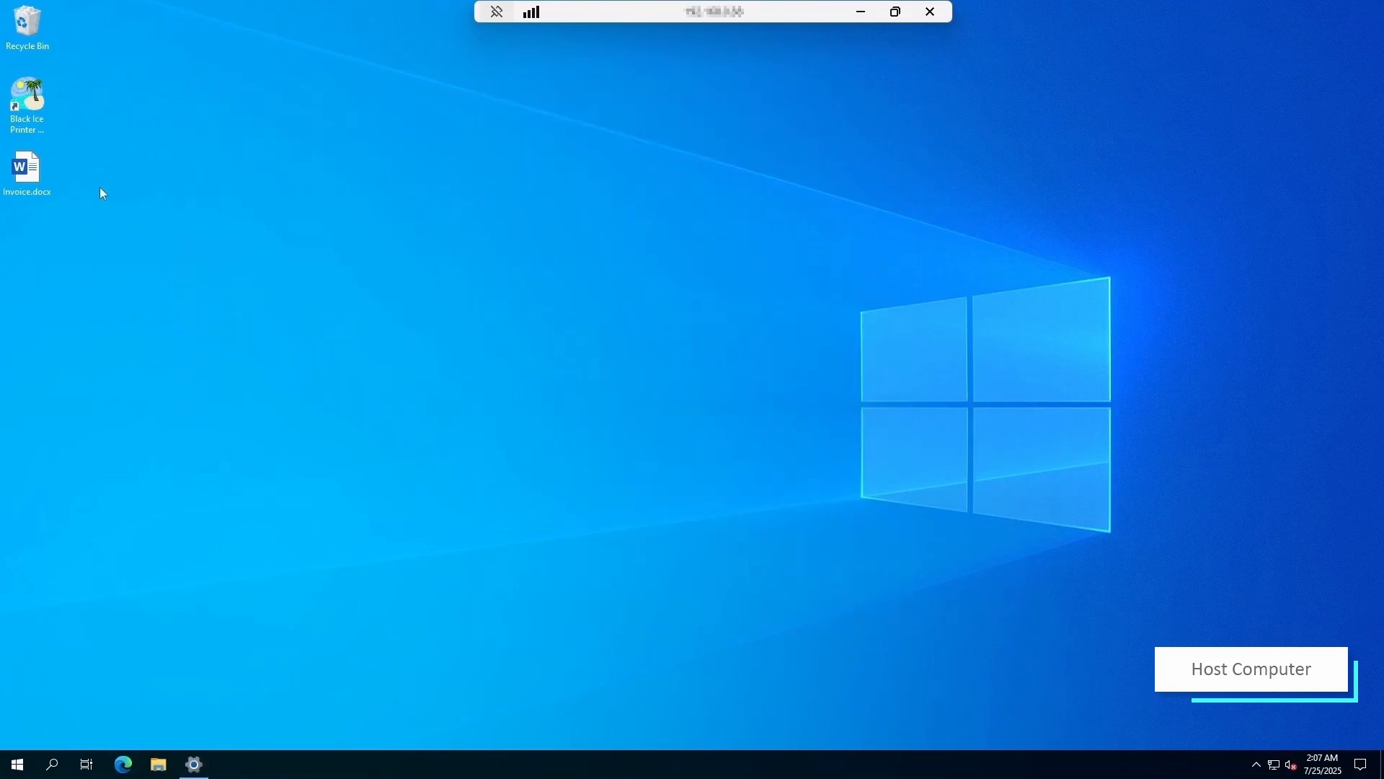
- Open Invoice.docx in Word and print it to the Black Ice ColorPlus X1 Server
double_click(27, 173)
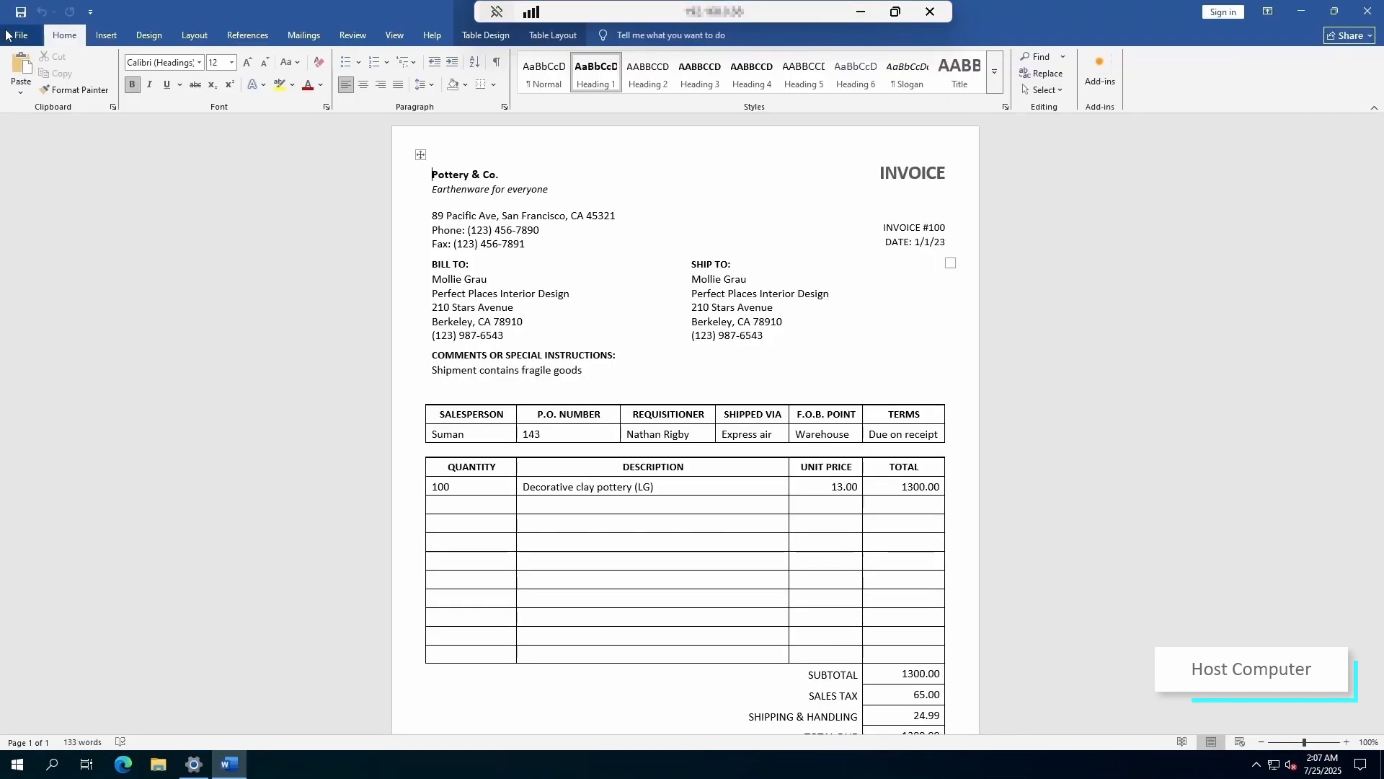
left_click(20, 36)
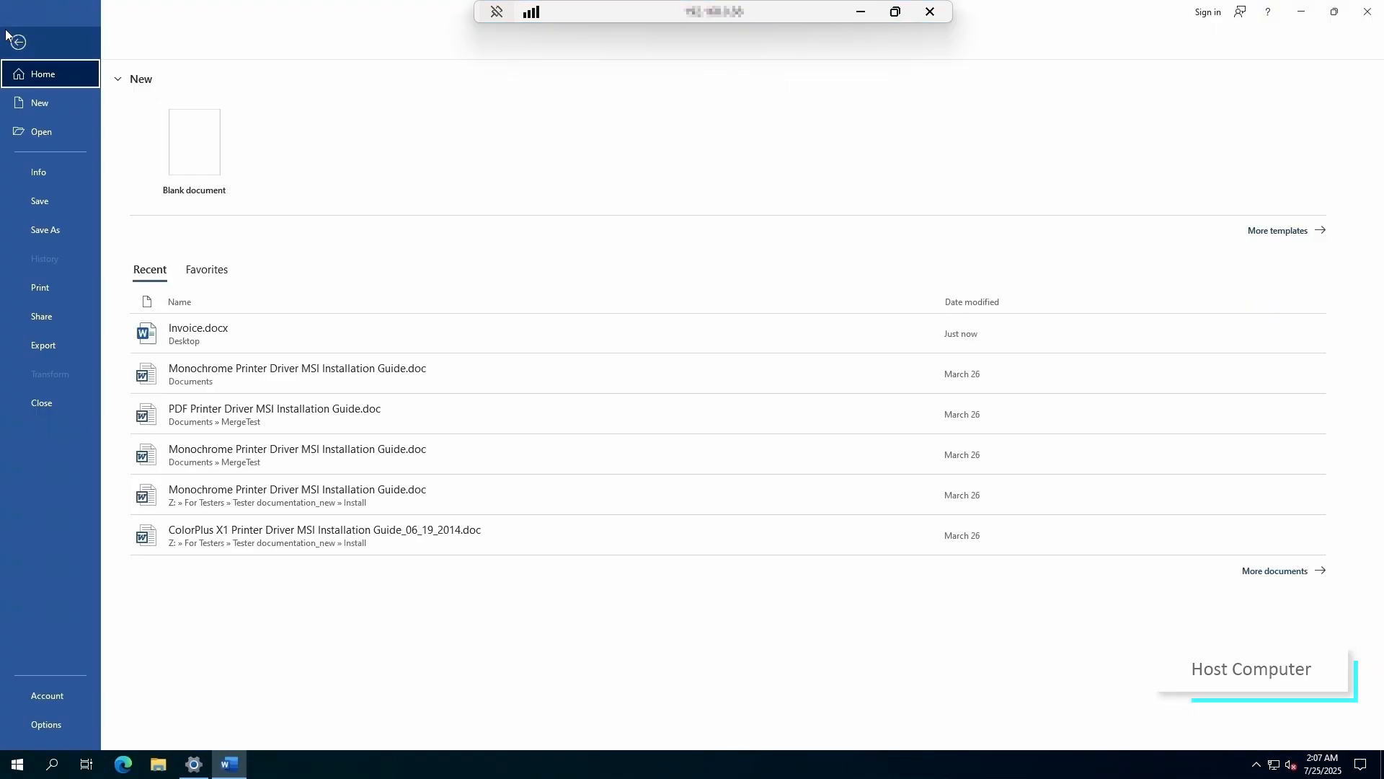
left_click(51, 287)
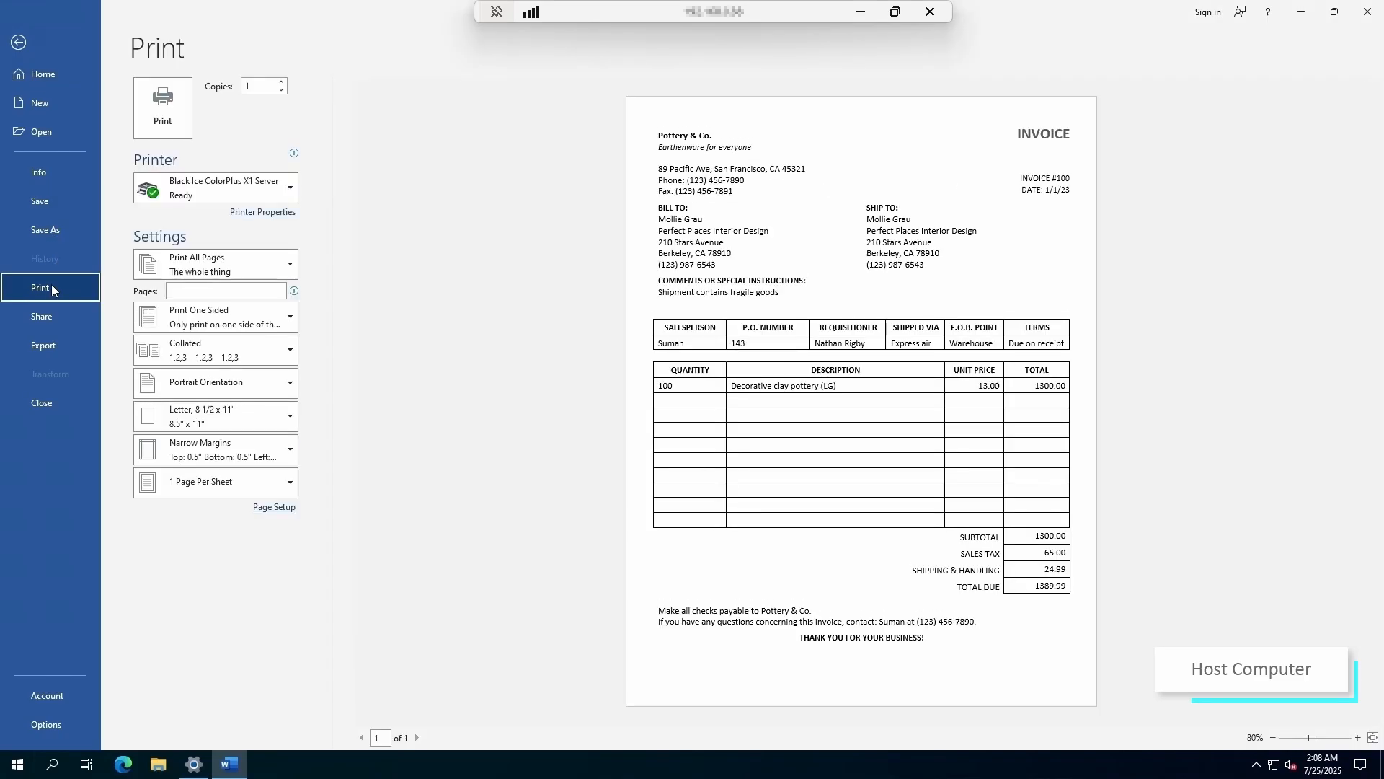
left_click(184, 107)
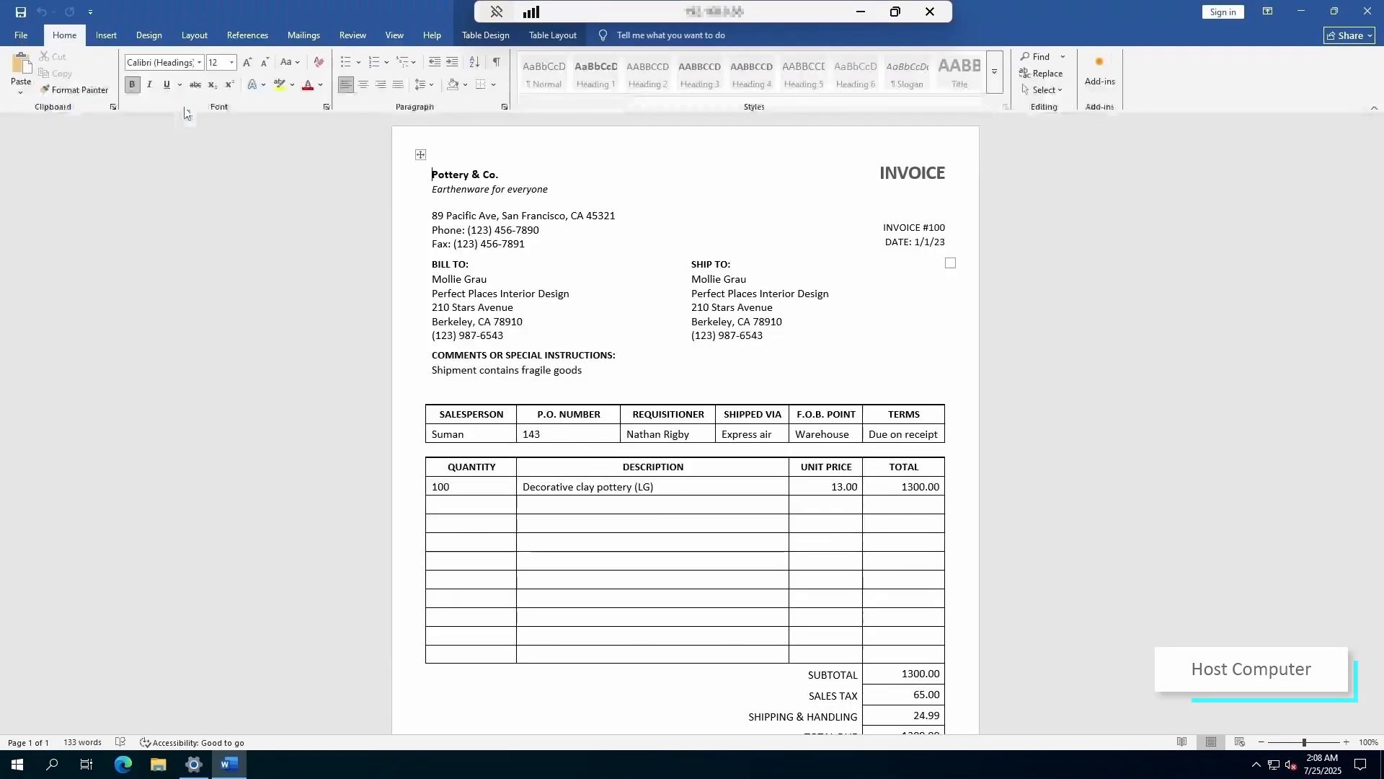
left_click(1298, 9)
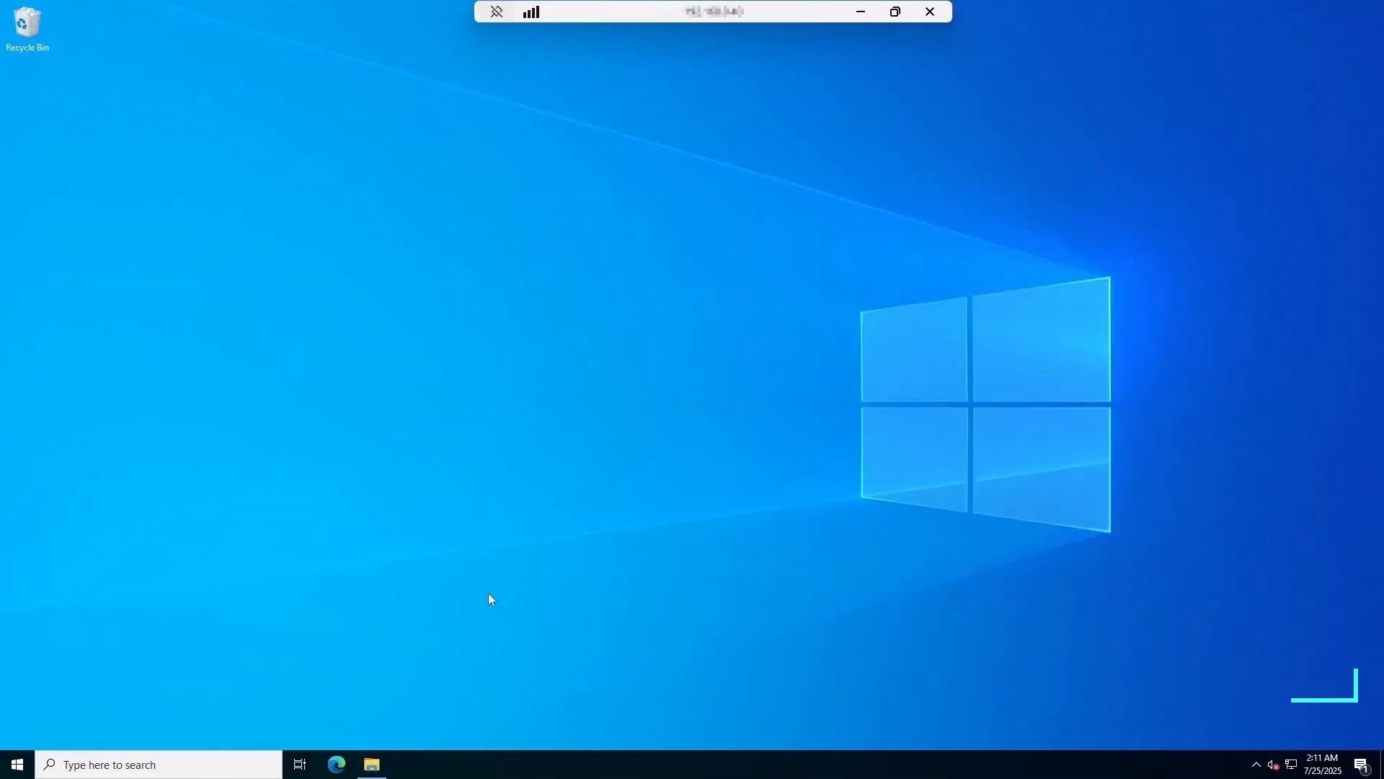
- Open C:\MyDocuments and select the printed Invoice file
left_click(372, 765)
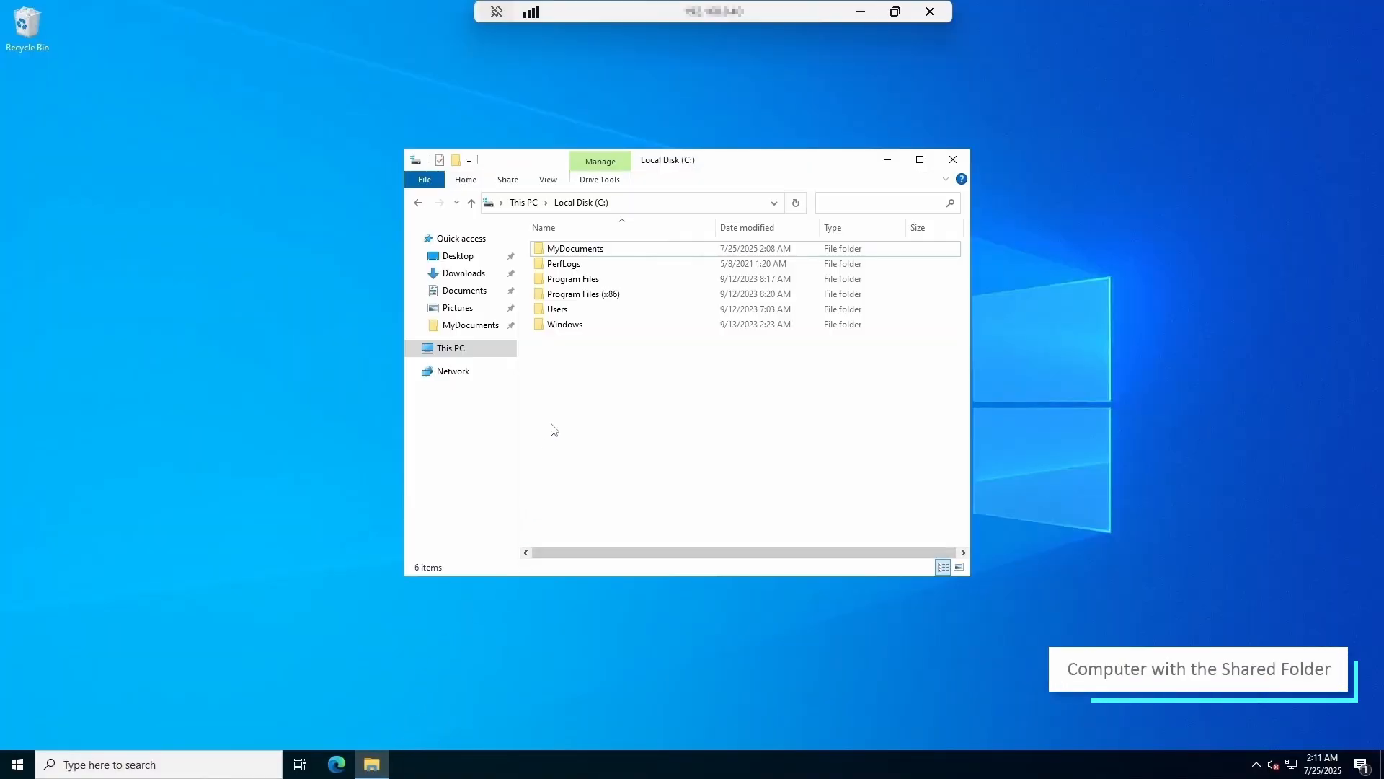
double_click(574, 248)
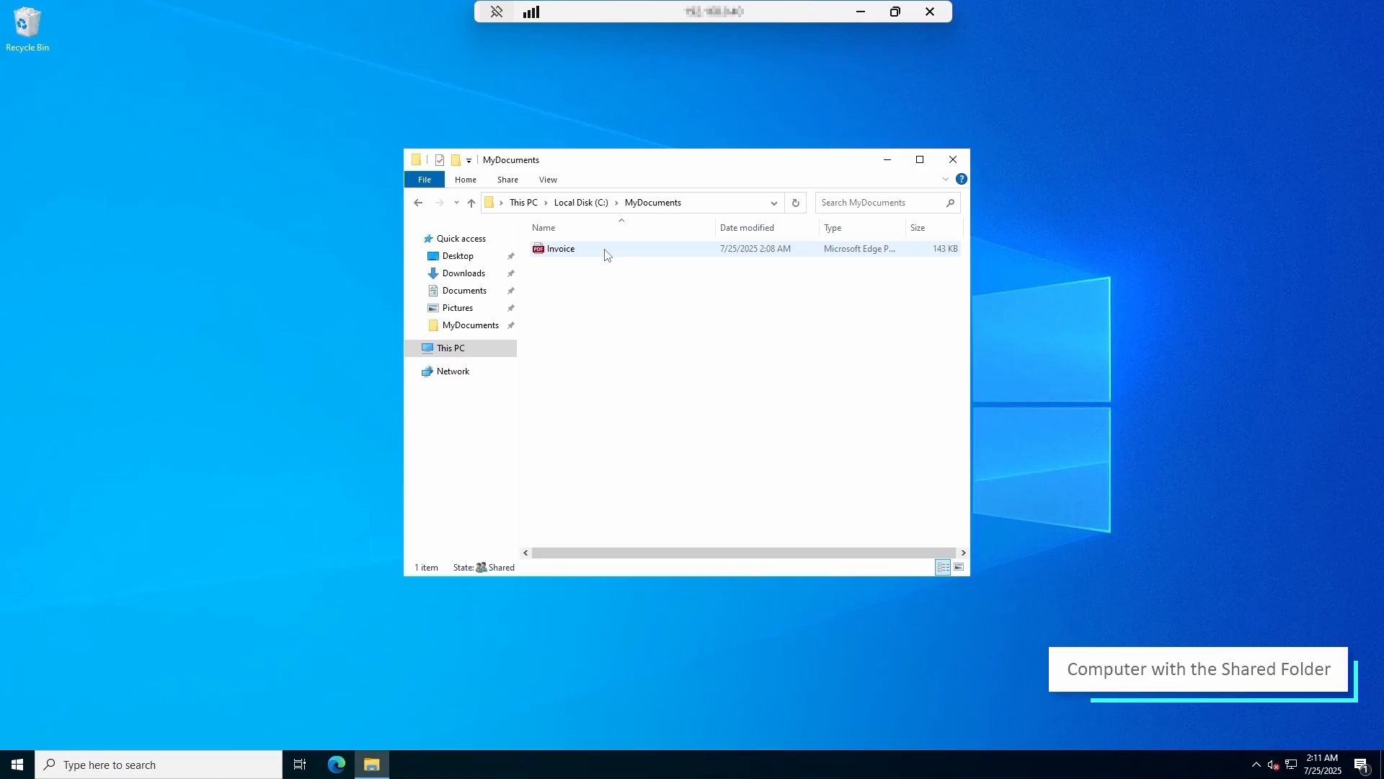
left_click(606, 254)
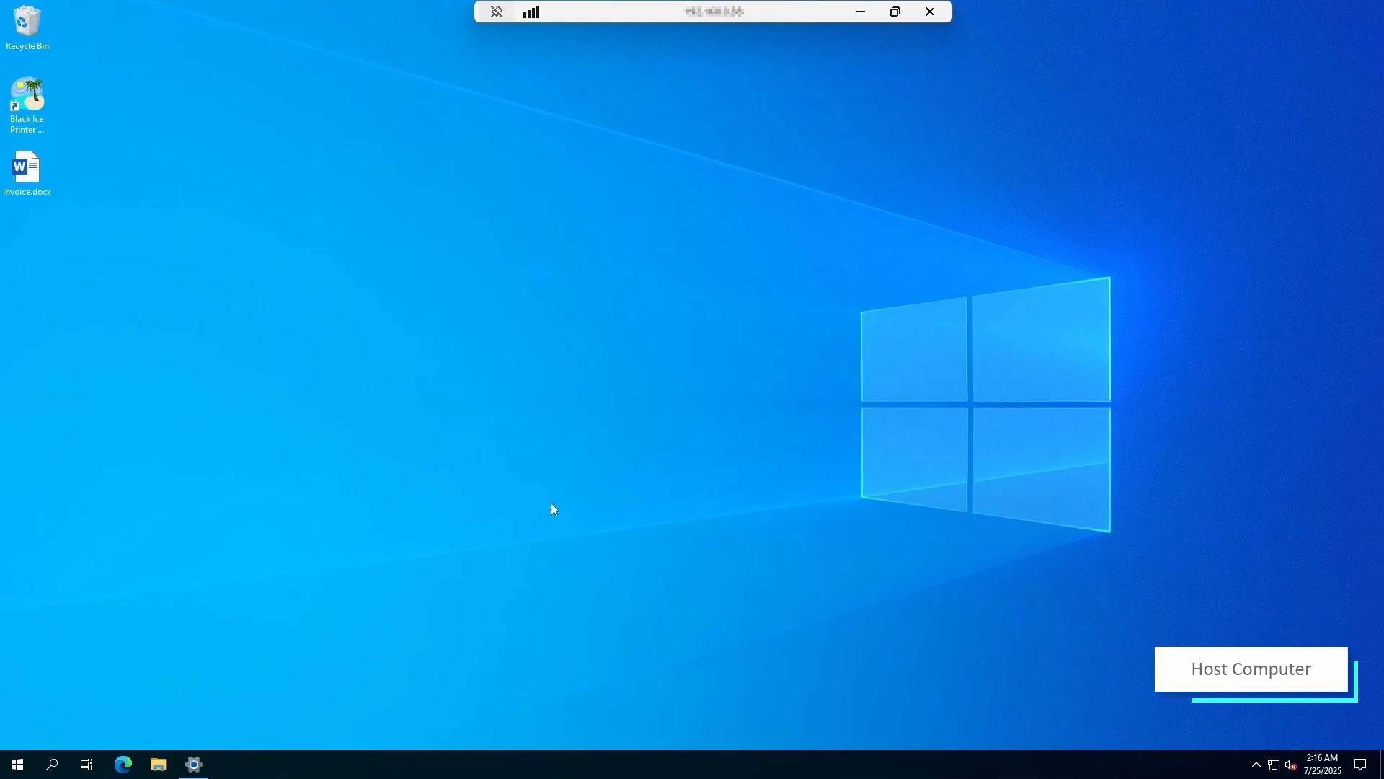
- Open the Sharing page of the Black Ice ColorPlus X1 Server printer properties
left_click(193, 764)
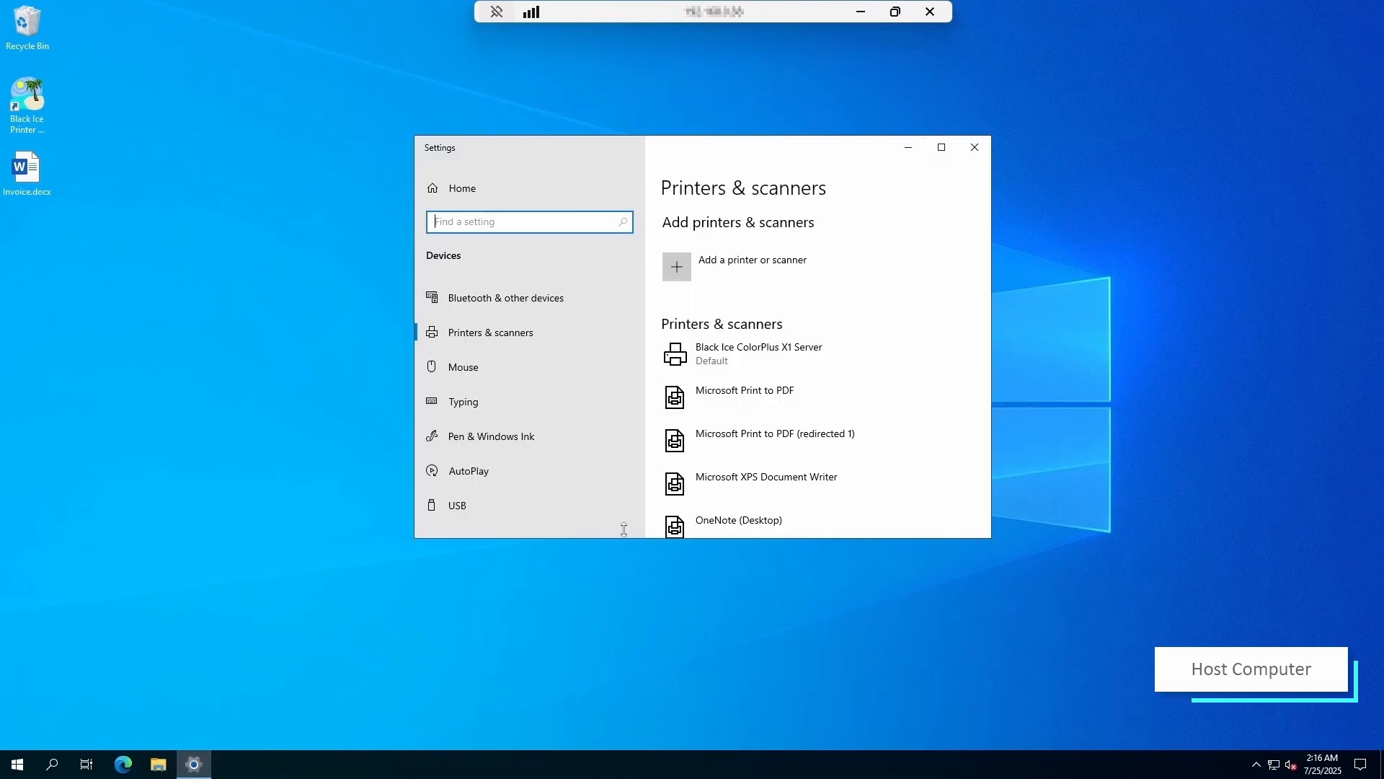
left_click(770, 354)
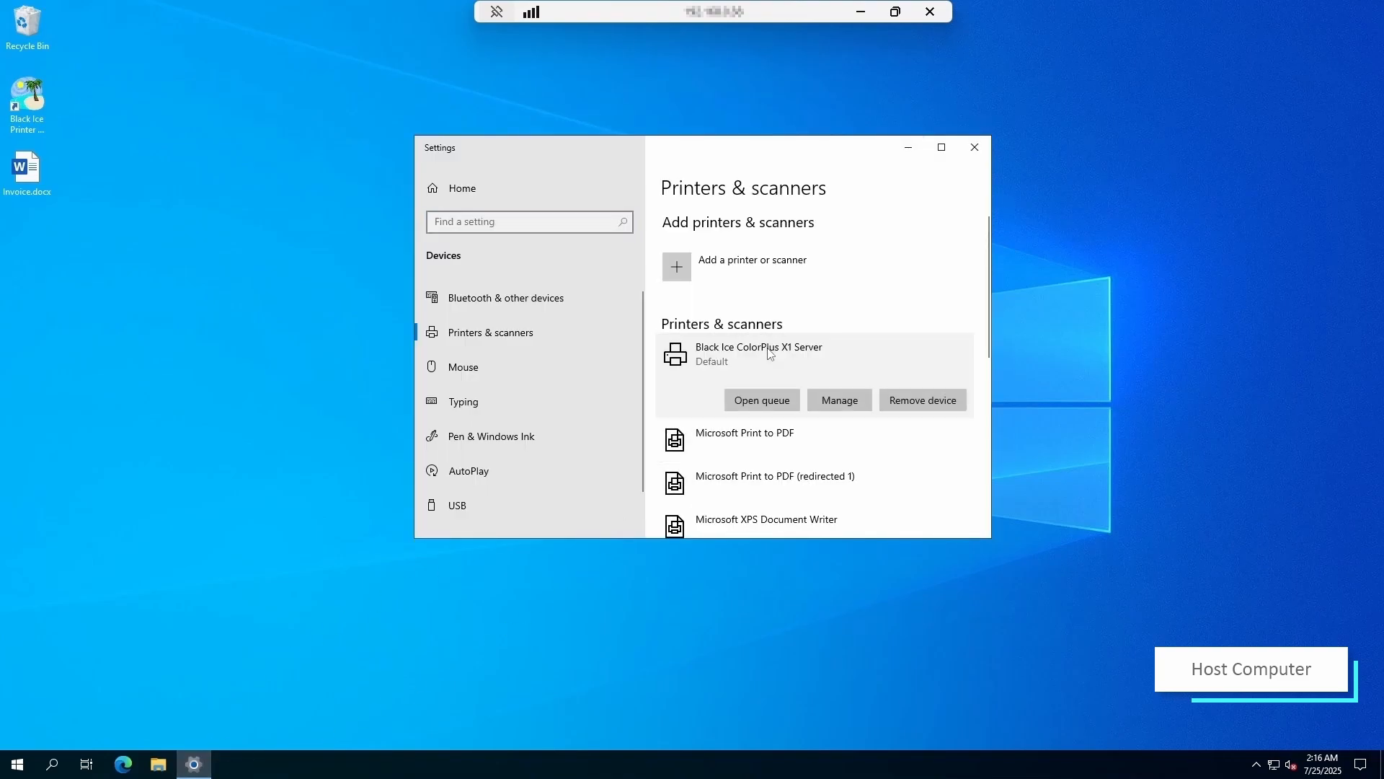
left_click(829, 398)
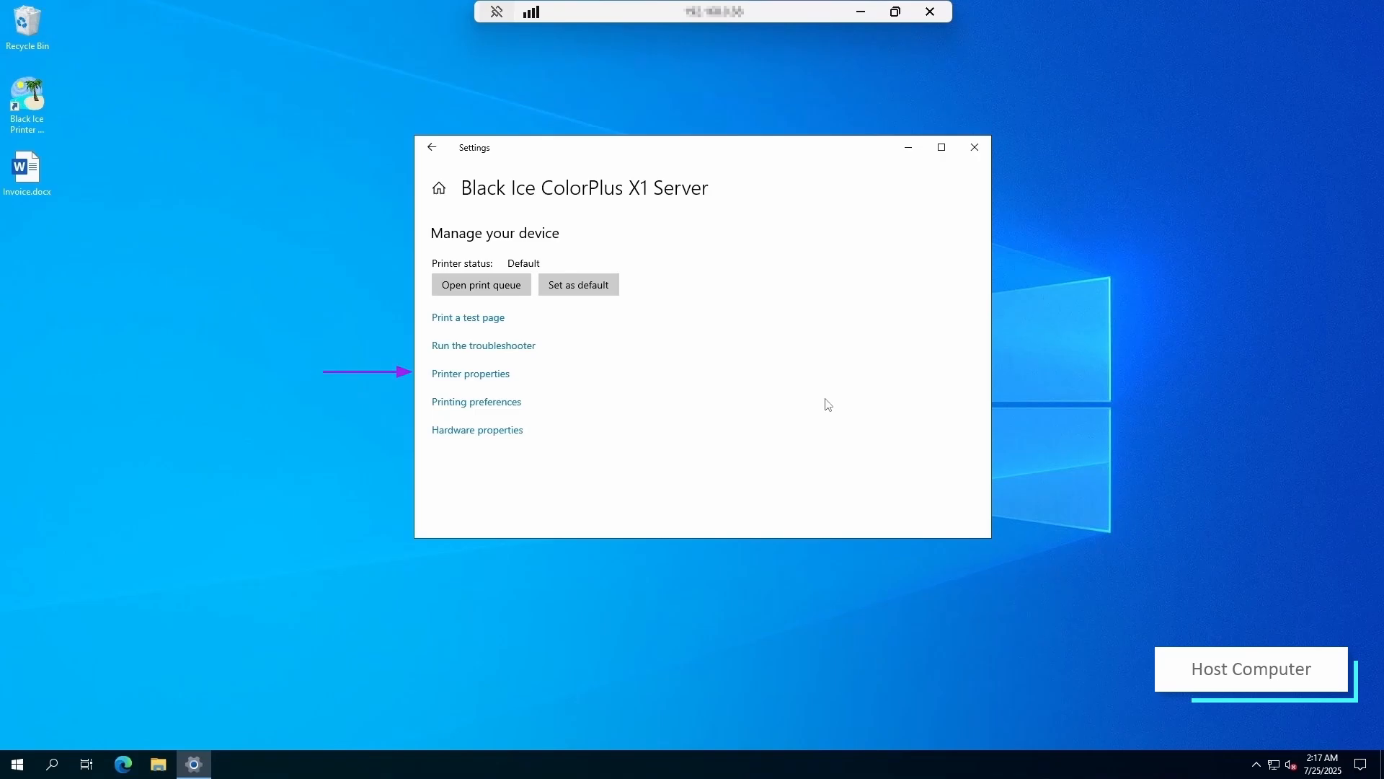
left_click(497, 378)
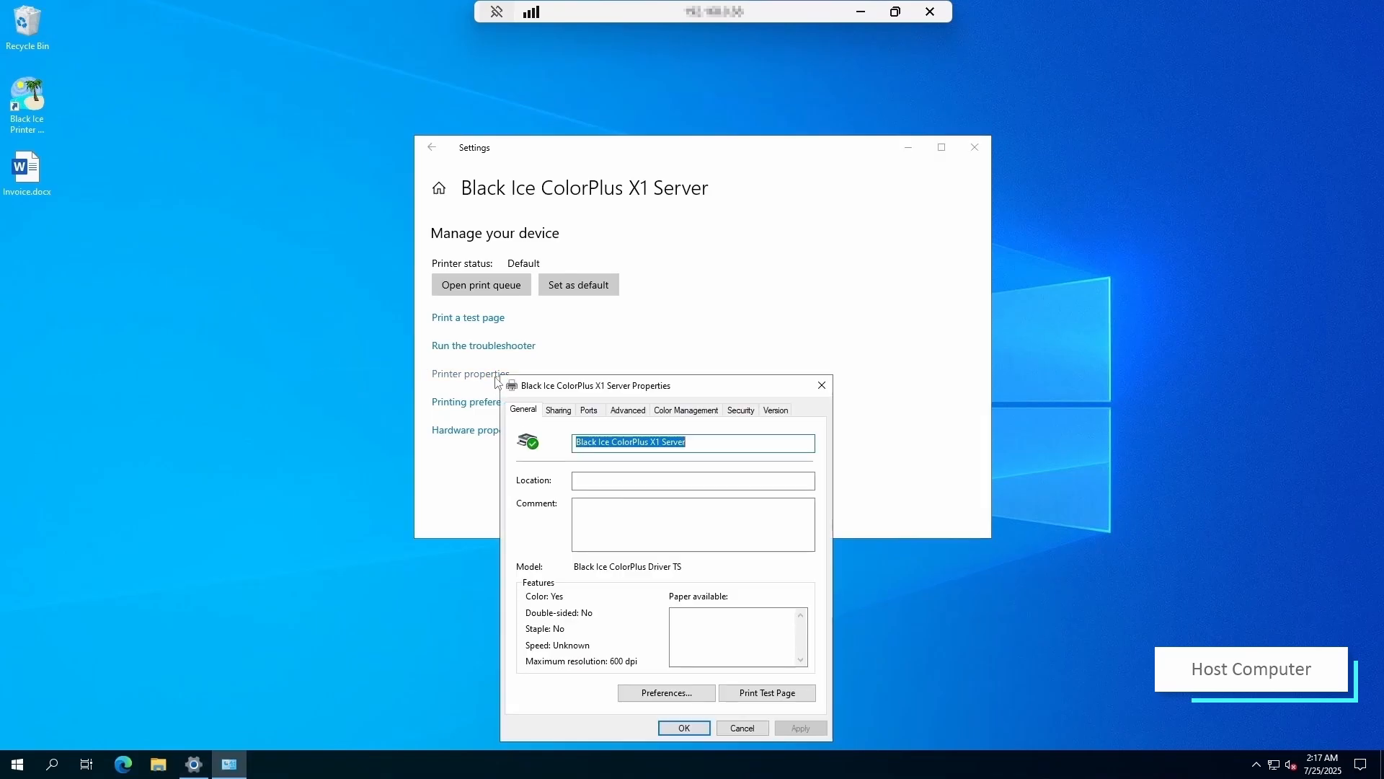
left_click_drag(601, 390, 733, 246)
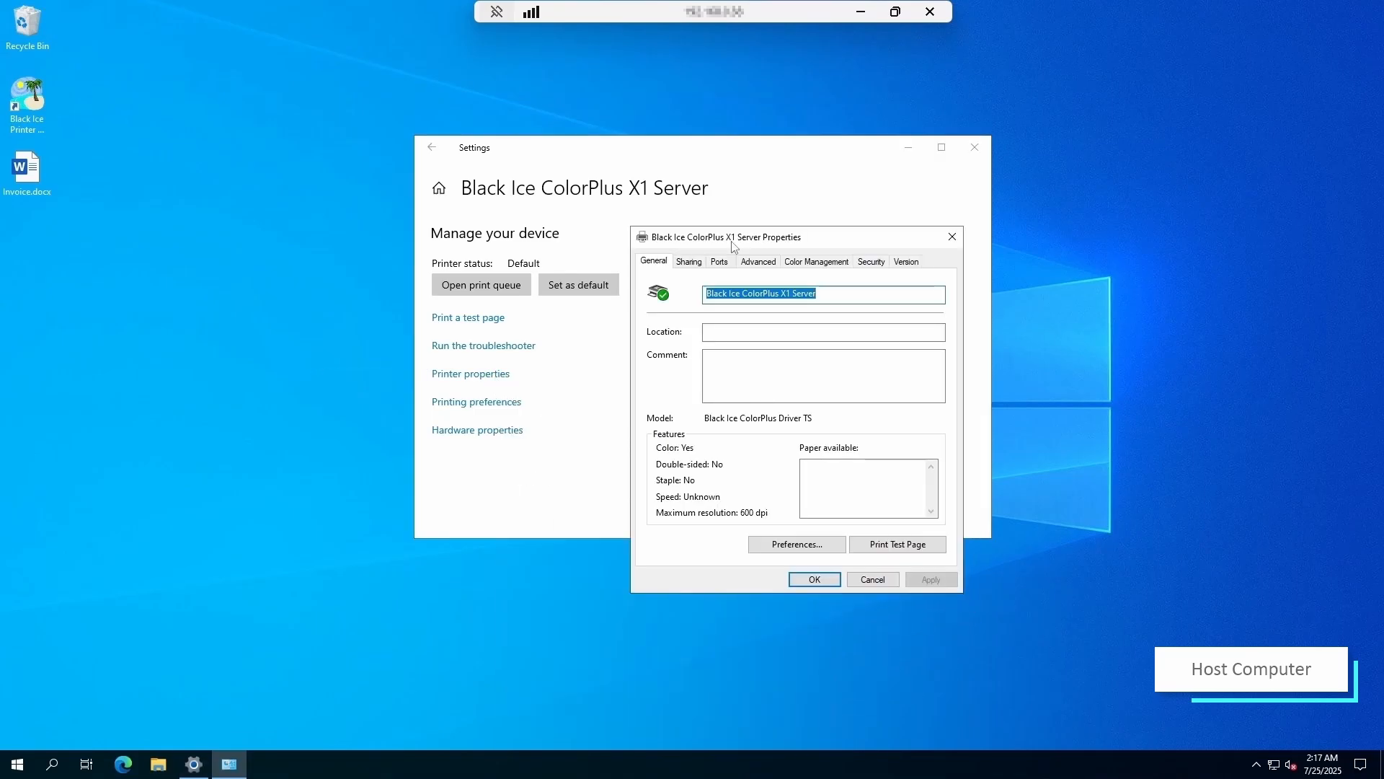
left_click(688, 262)
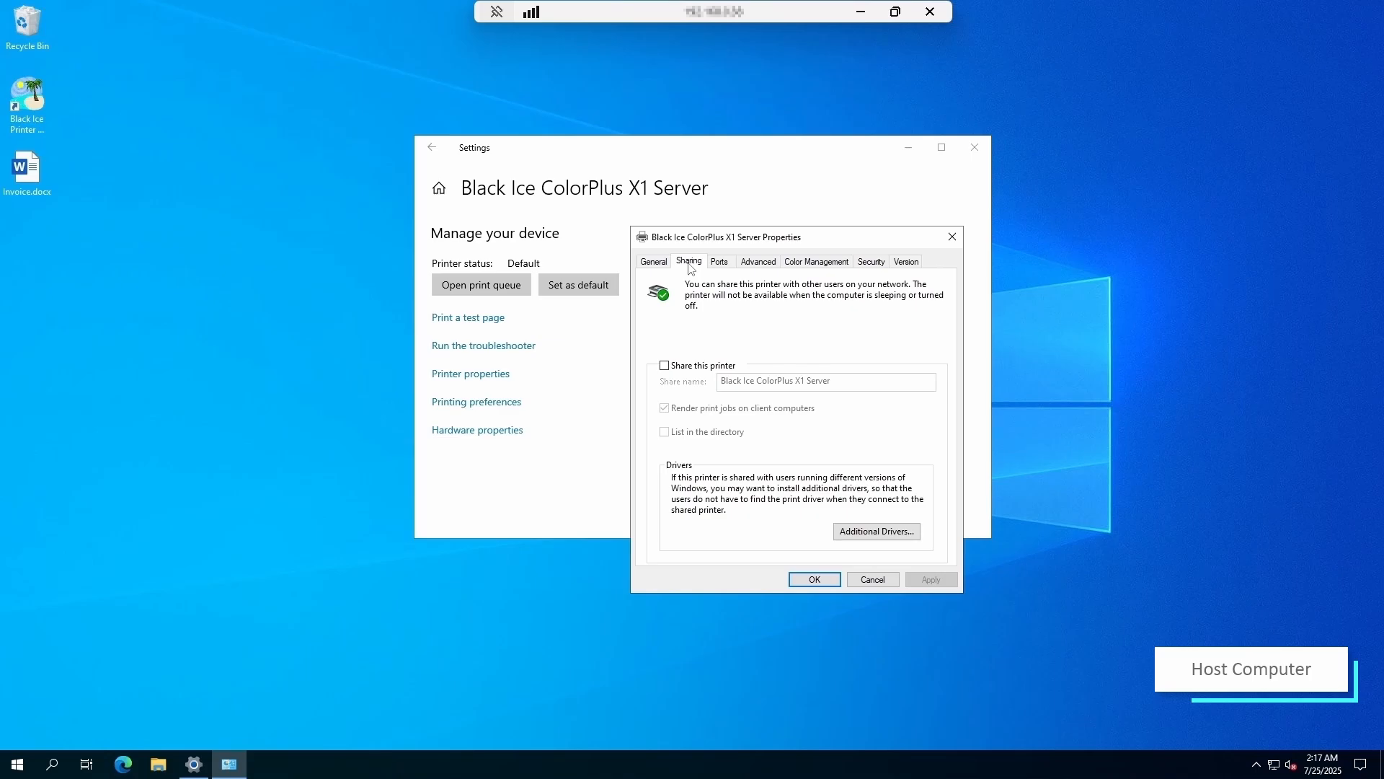
- Share the printer under the share name 'Invoice Printer' and save
left_click(701, 365)
left_click(831, 381)
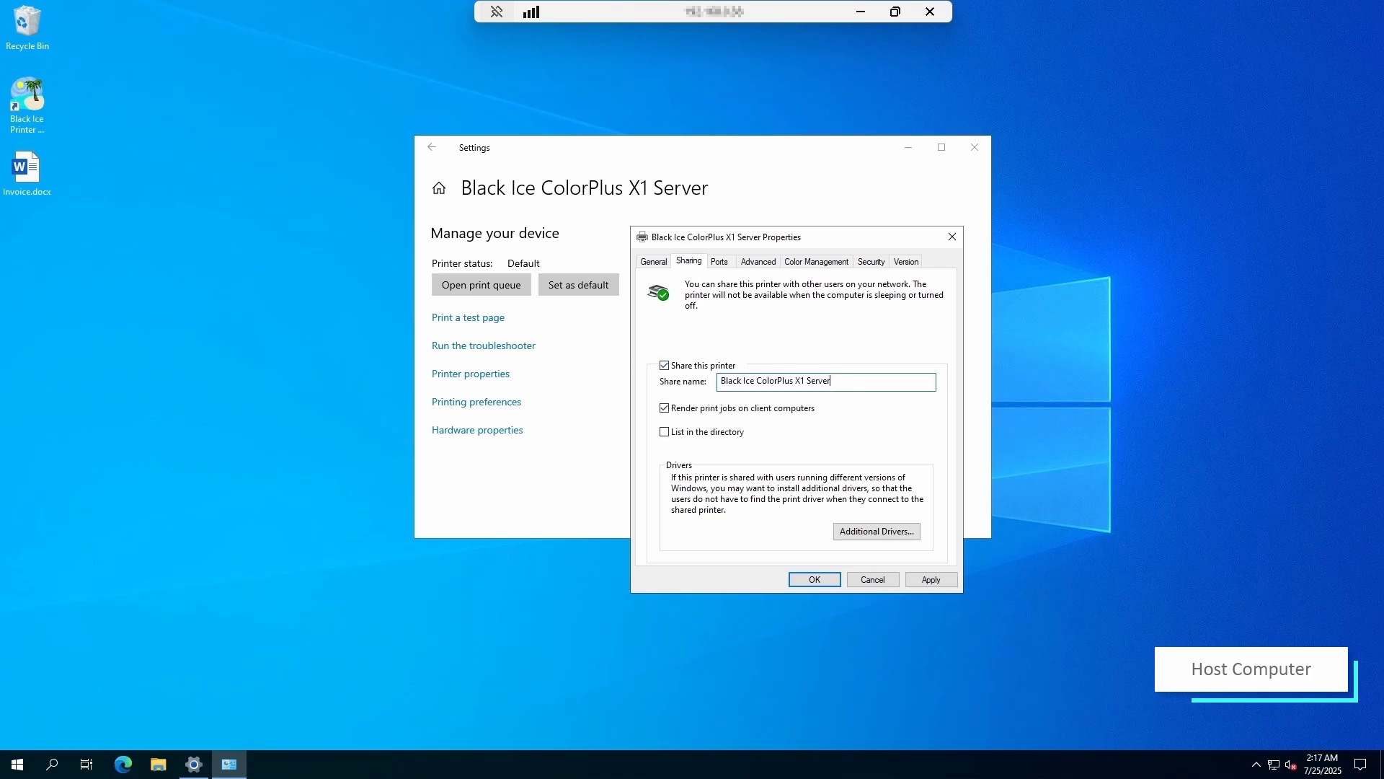
left_click_drag(830, 380, 708, 383)
key("BackSpace")
type("Invoice Print")
left_click(809, 575)
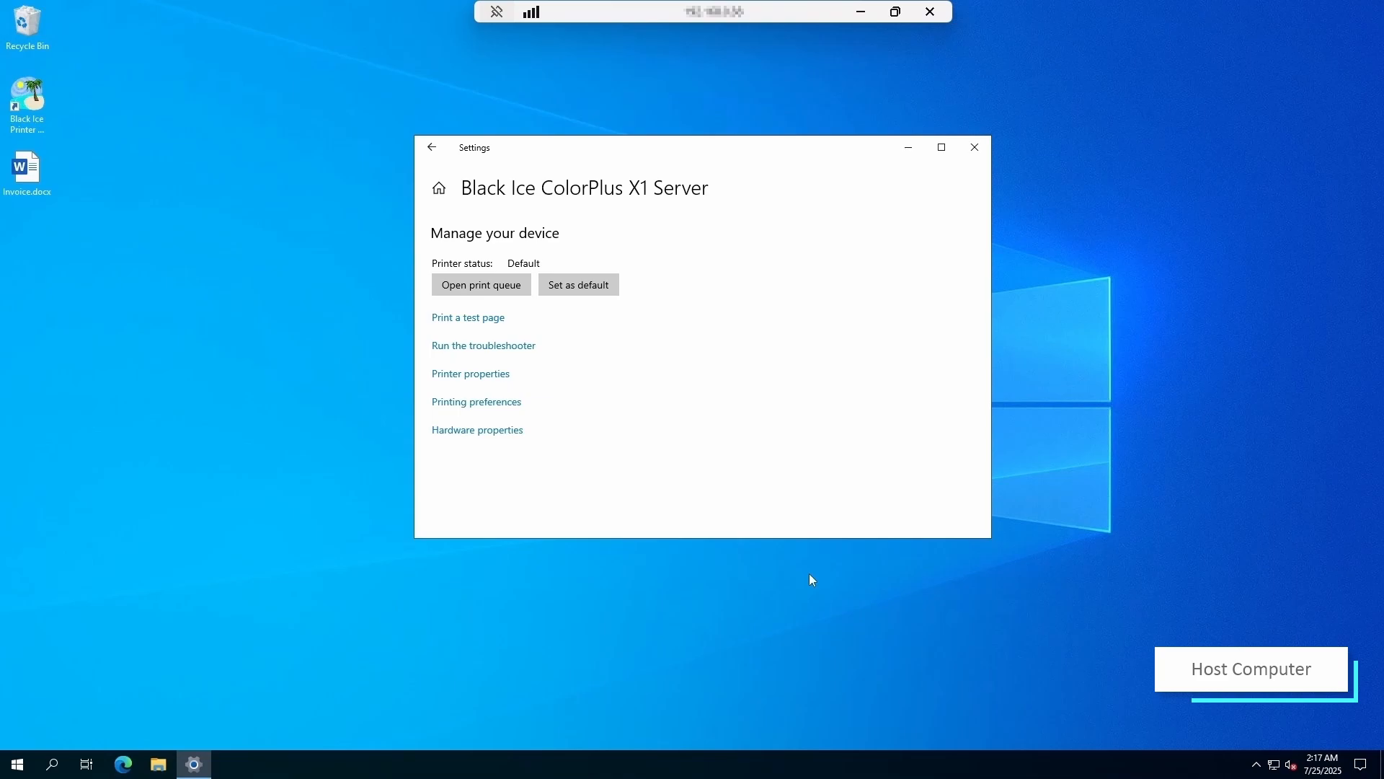
- Browse to C:\Program Files\Black Ice Software LLC\ColorPlus X1 Printer Driver\Driver in File Explorer
left_click(908, 148)
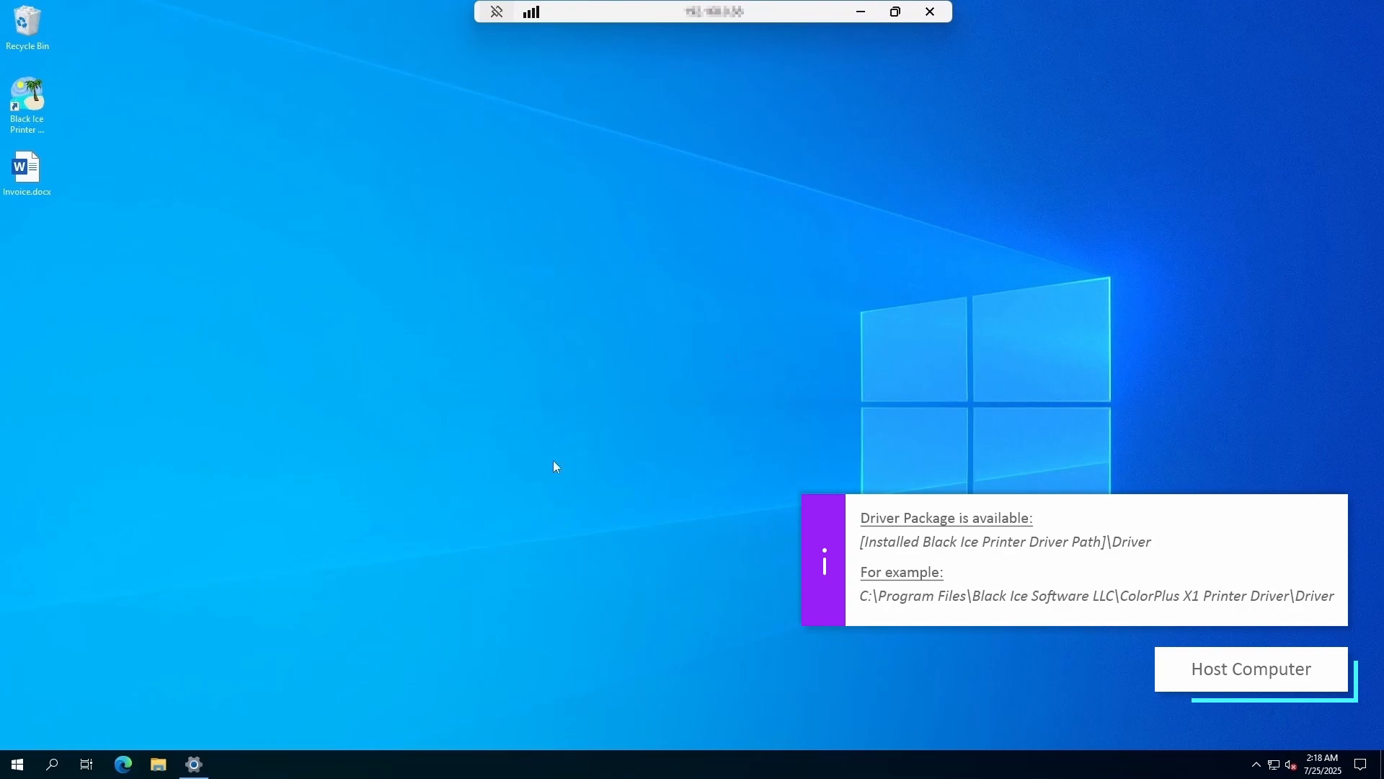
left_click(159, 764)
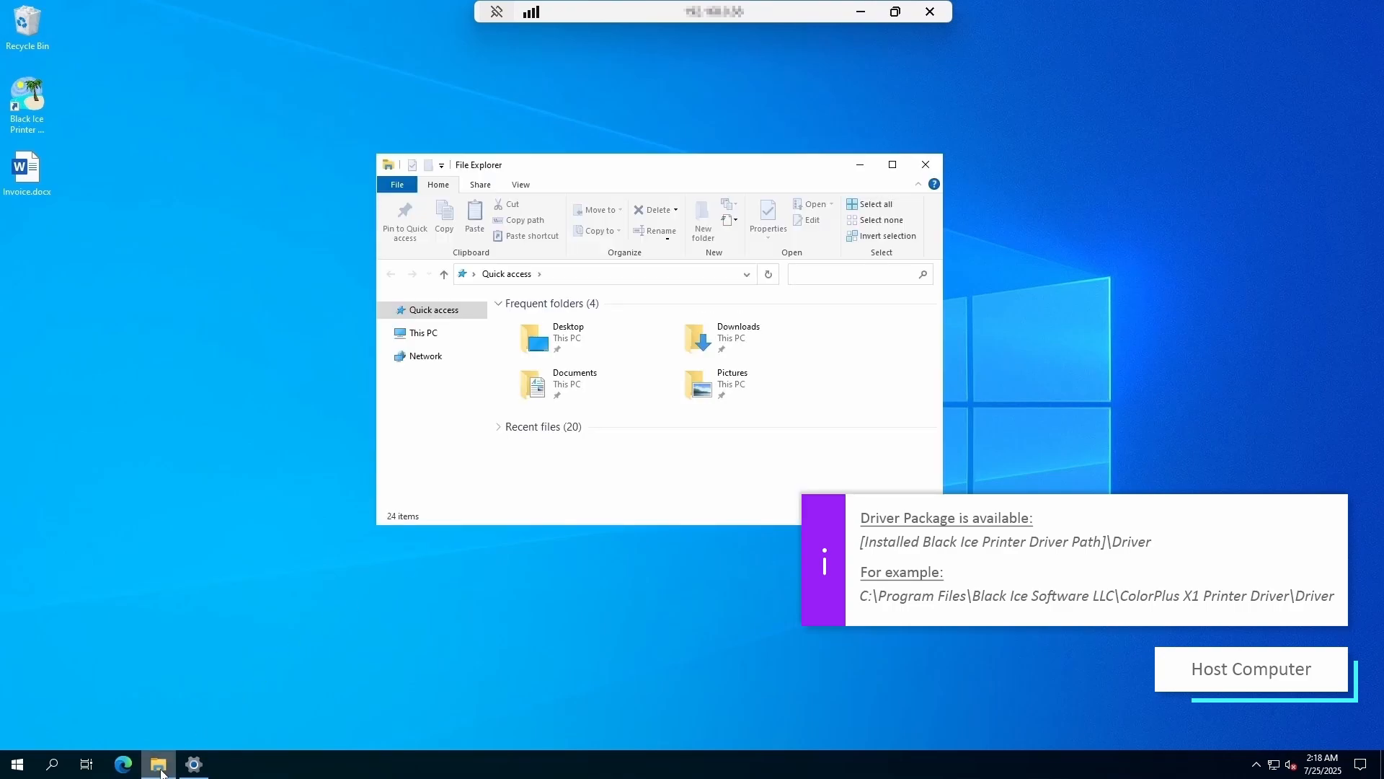
left_click(433, 333)
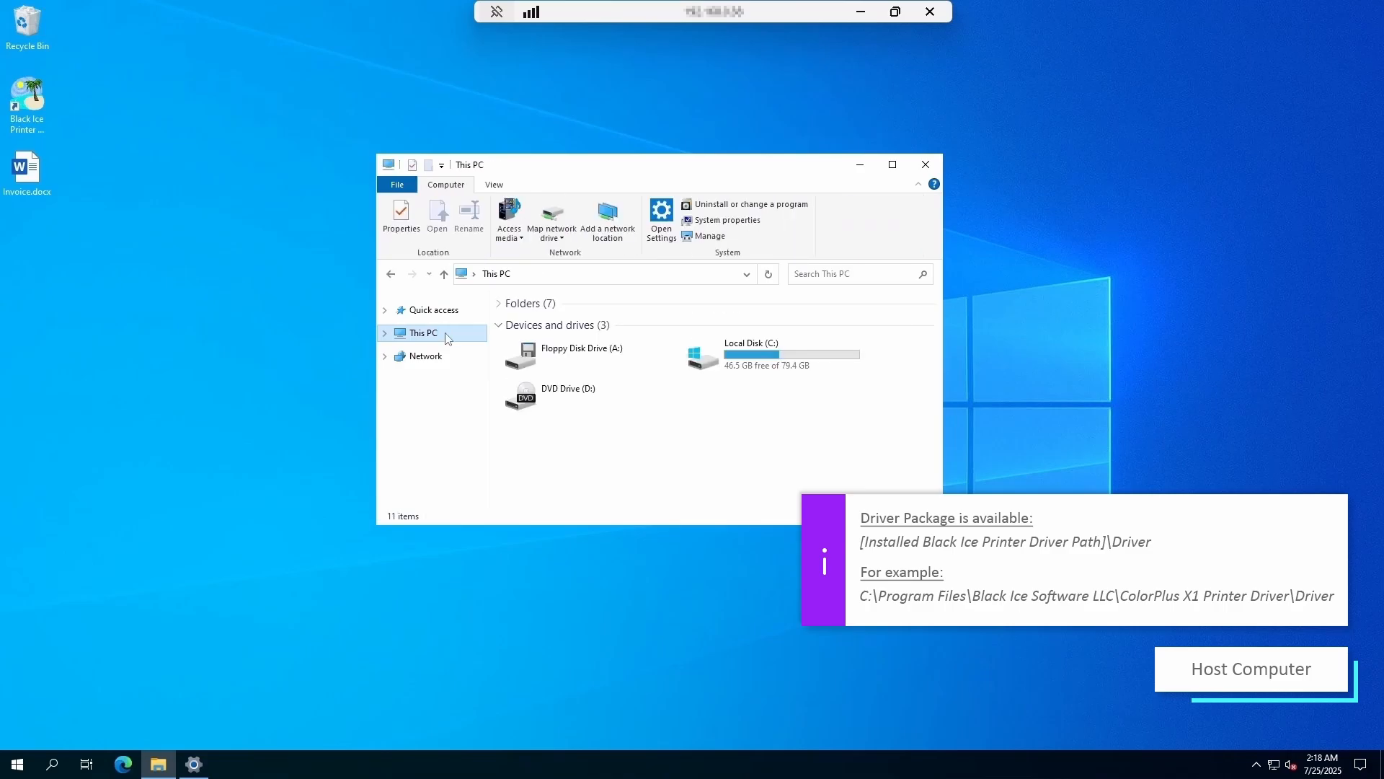
double_click(724, 359)
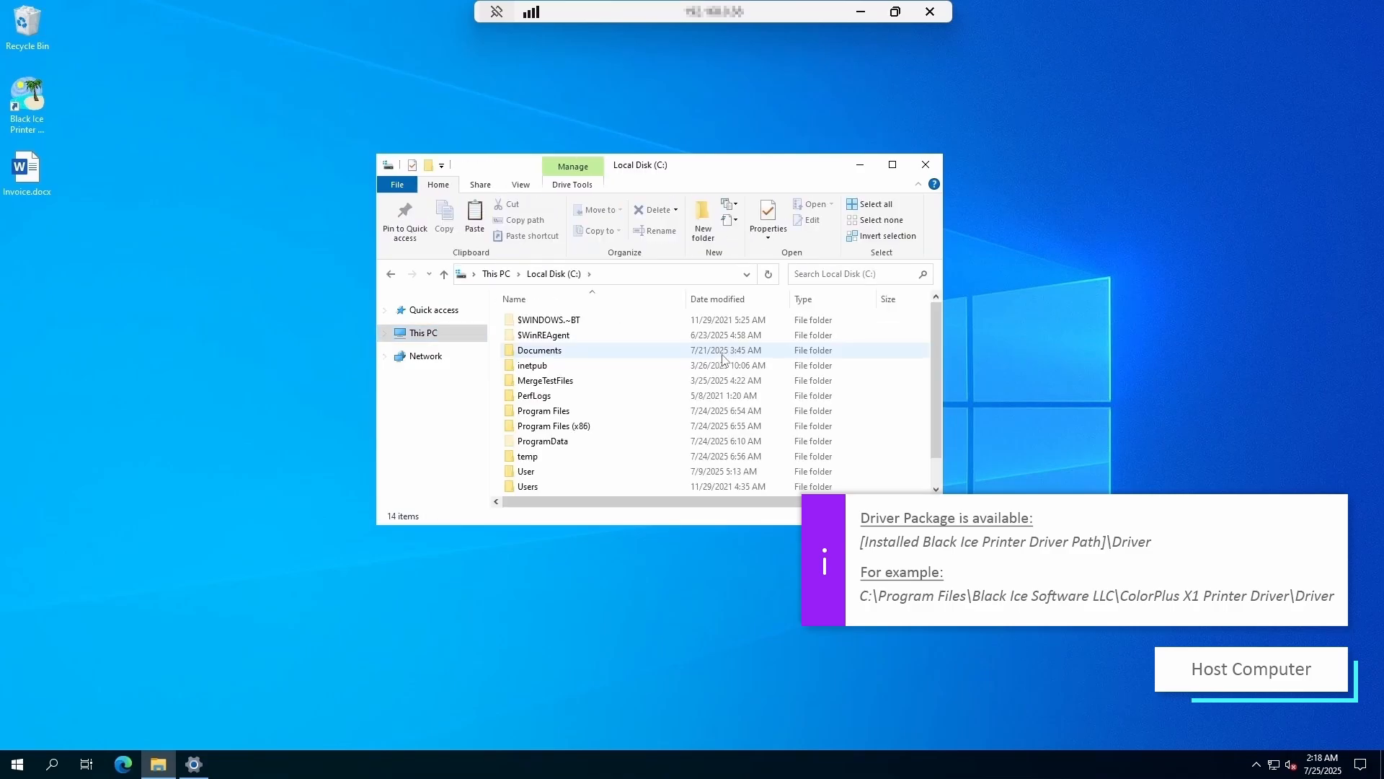
double_click(566, 418)
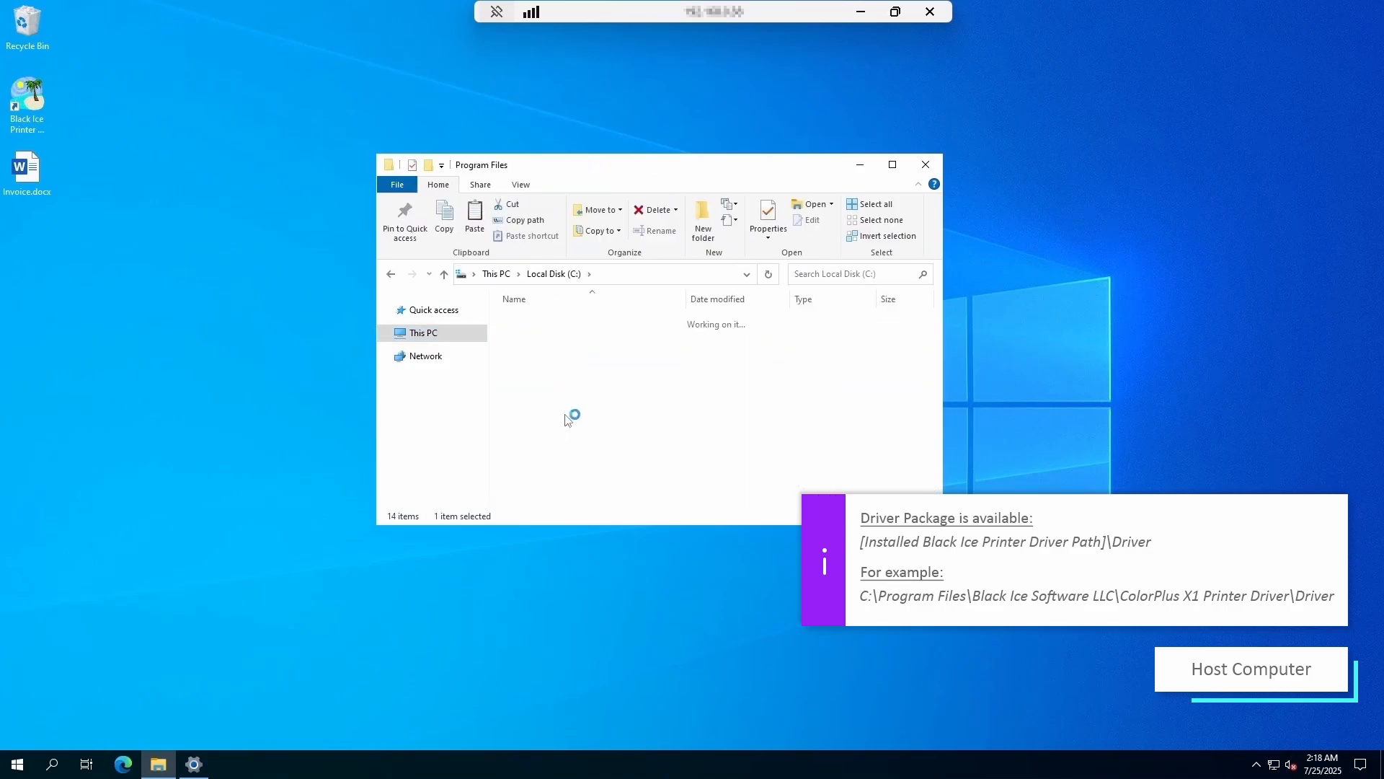
double_click(570, 342)
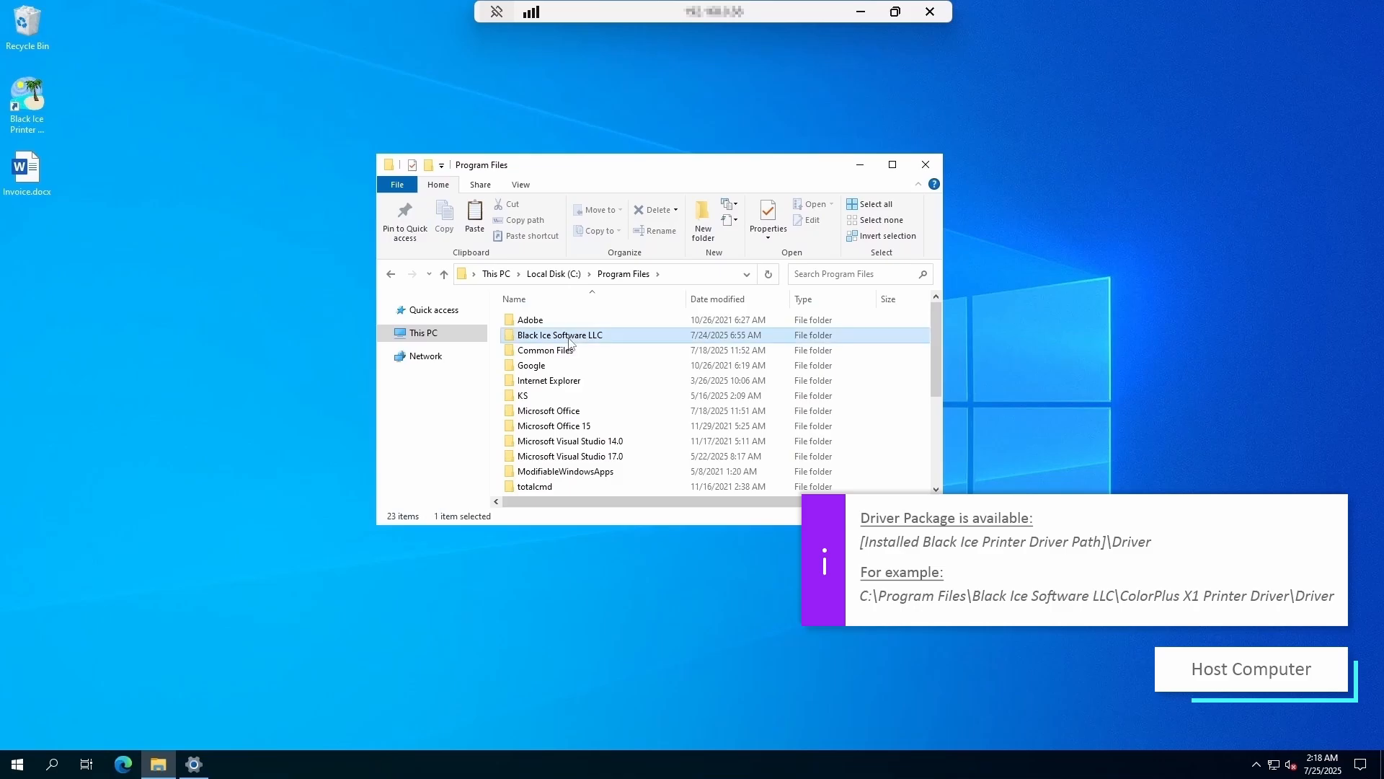
double_click(570, 339)
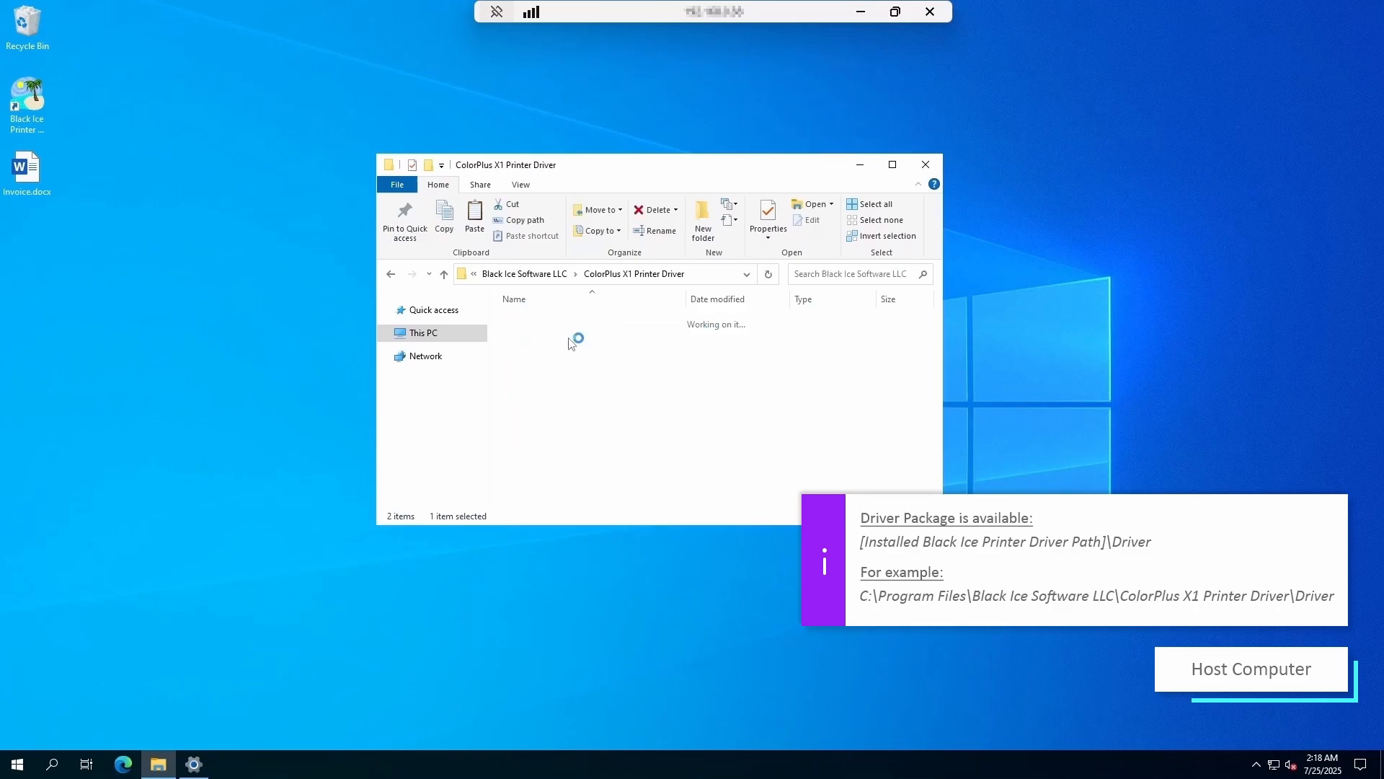
double_click(556, 402)
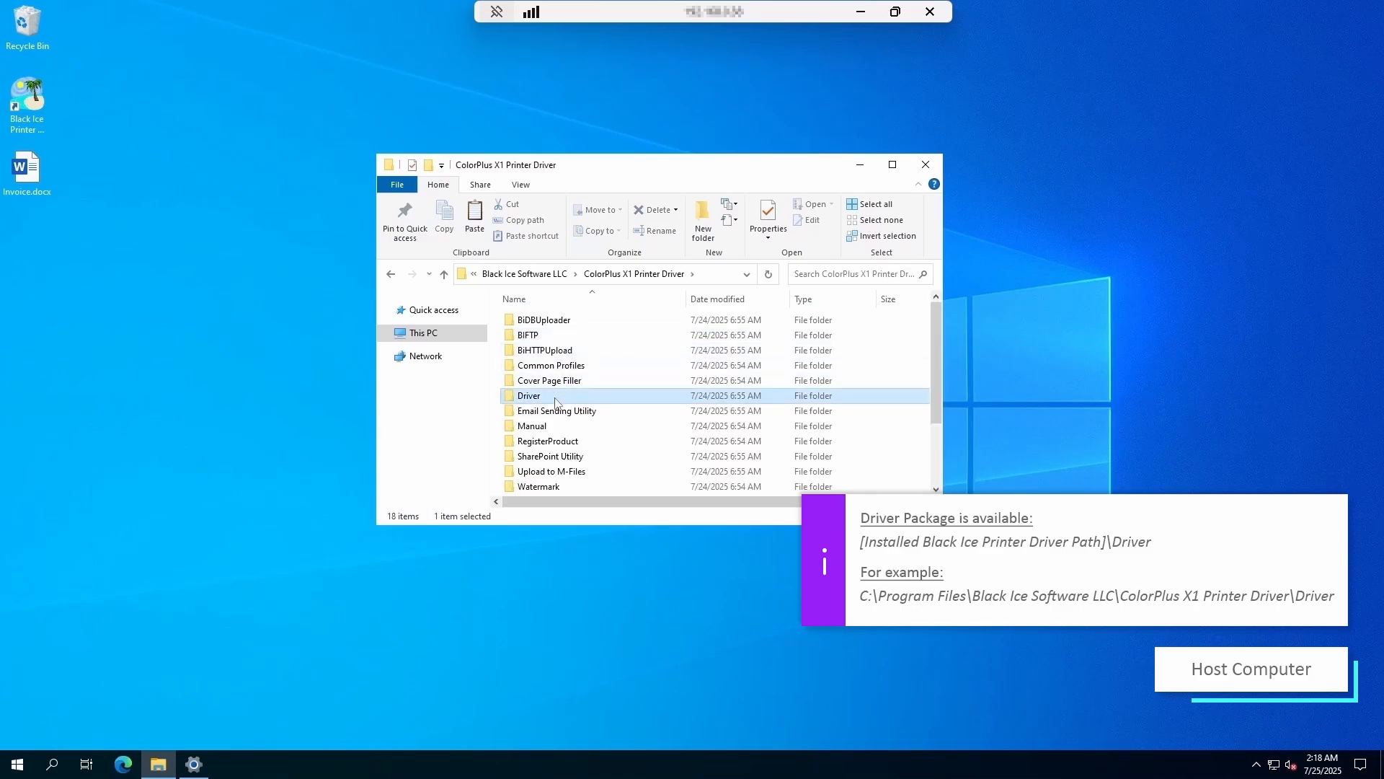
- Select and copy all six driver items
left_click_drag(551, 441, 554, 320)
right_click(554, 319)
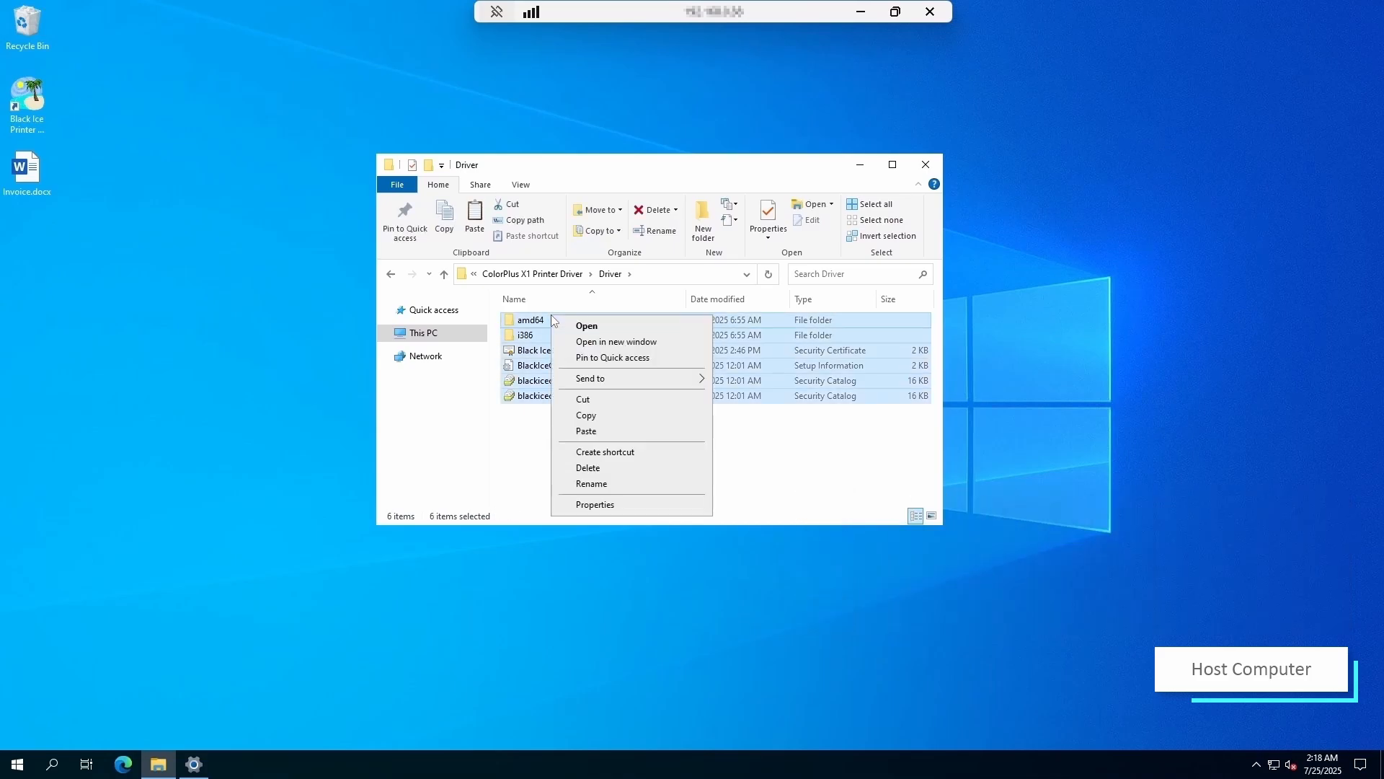
left_click(606, 416)
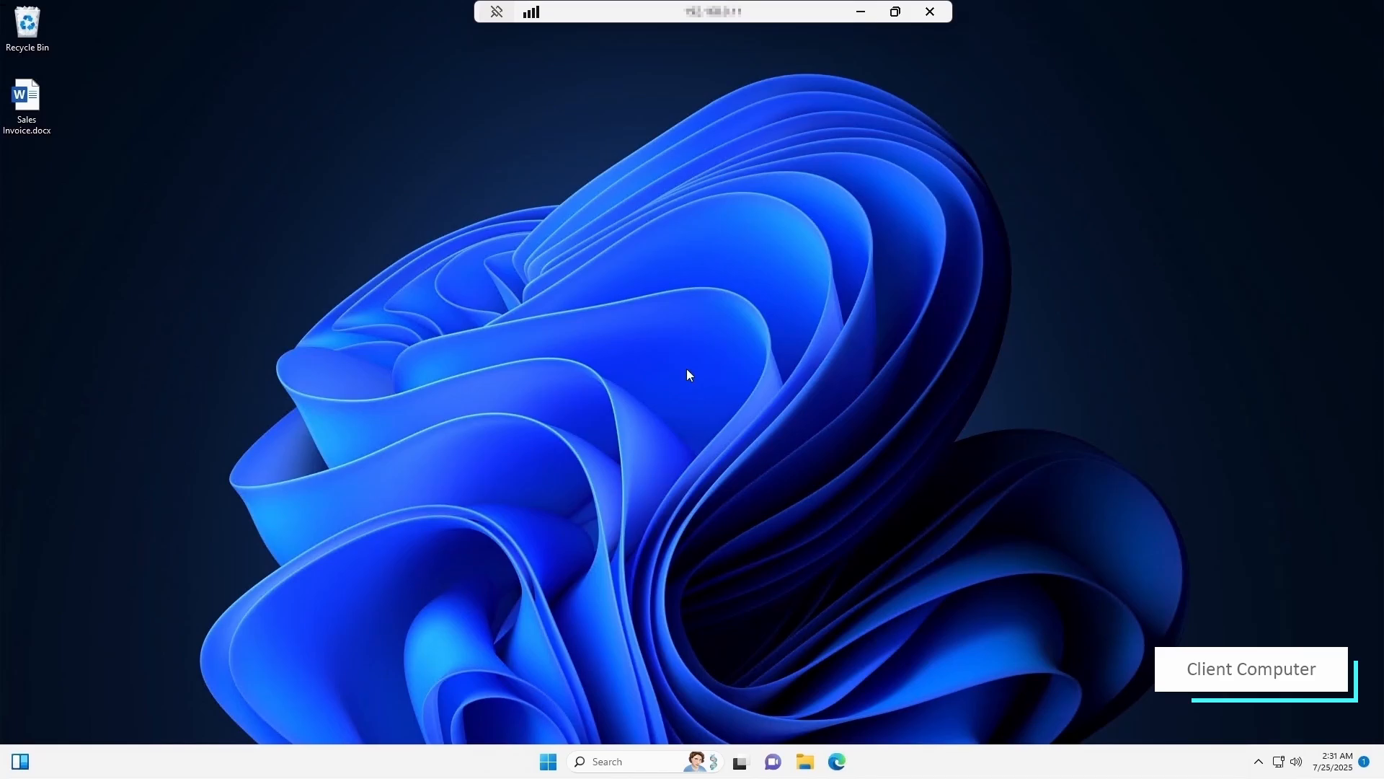
- Open the empty C:\BlackIceDriver folder on the client
left_click(804, 758)
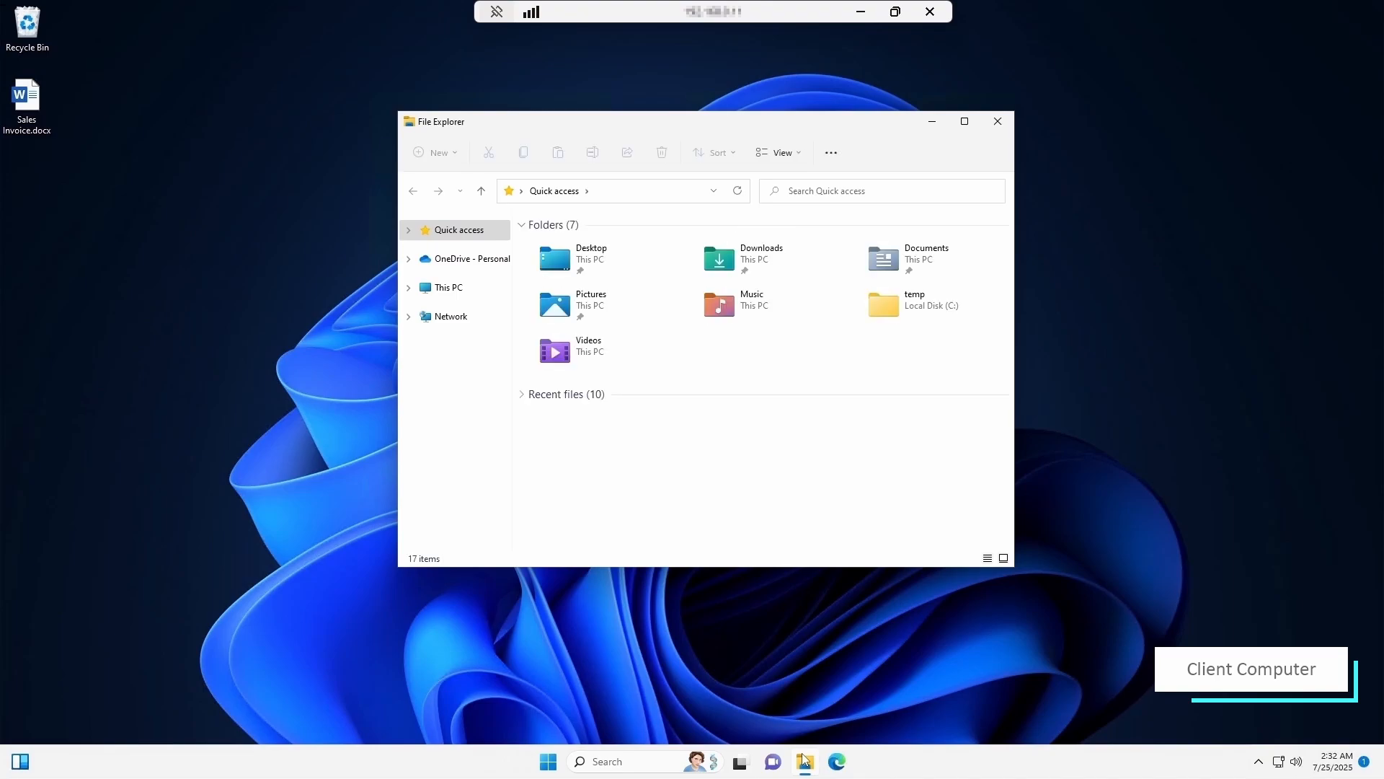
left_click(452, 290)
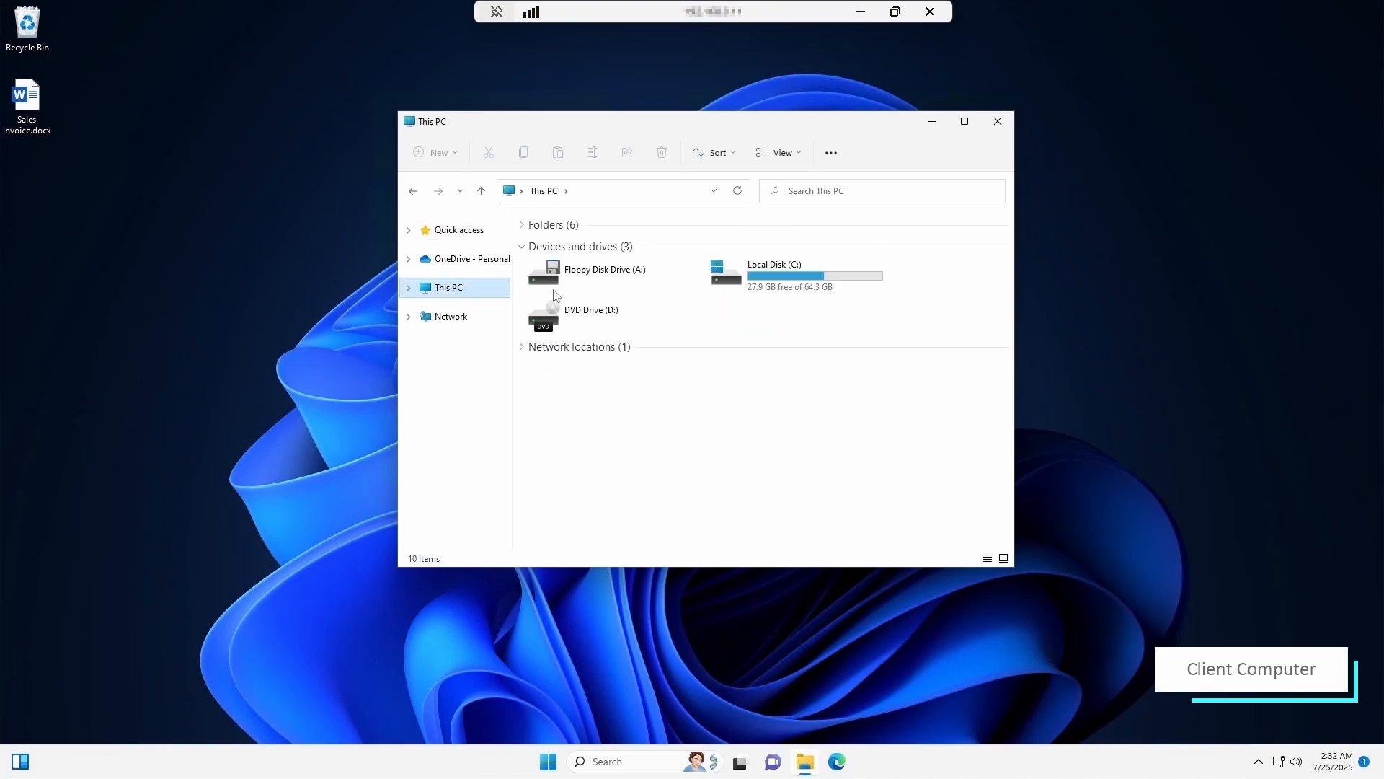
double_click(816, 281)
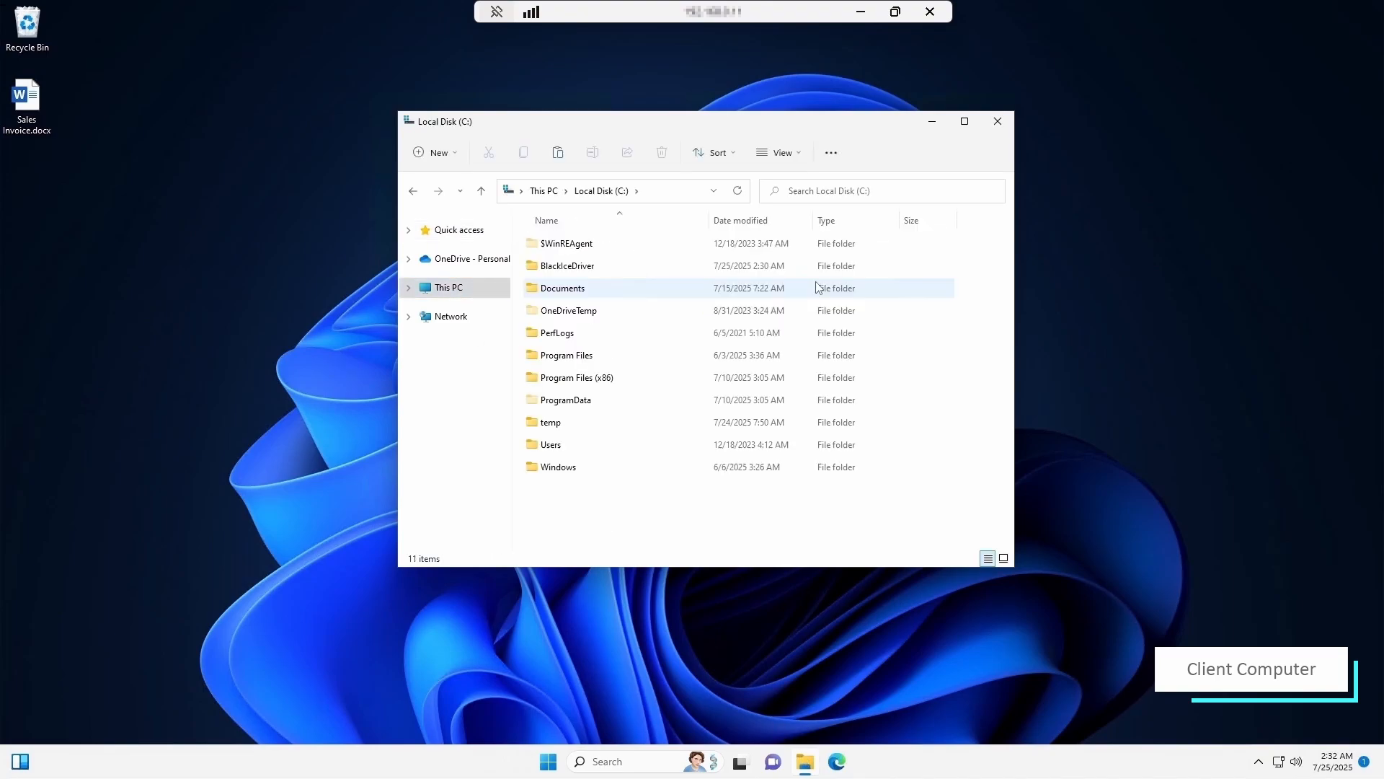
double_click(575, 266)
- Paste the six copied driver items into BlackIceDriver
right_click(570, 273)
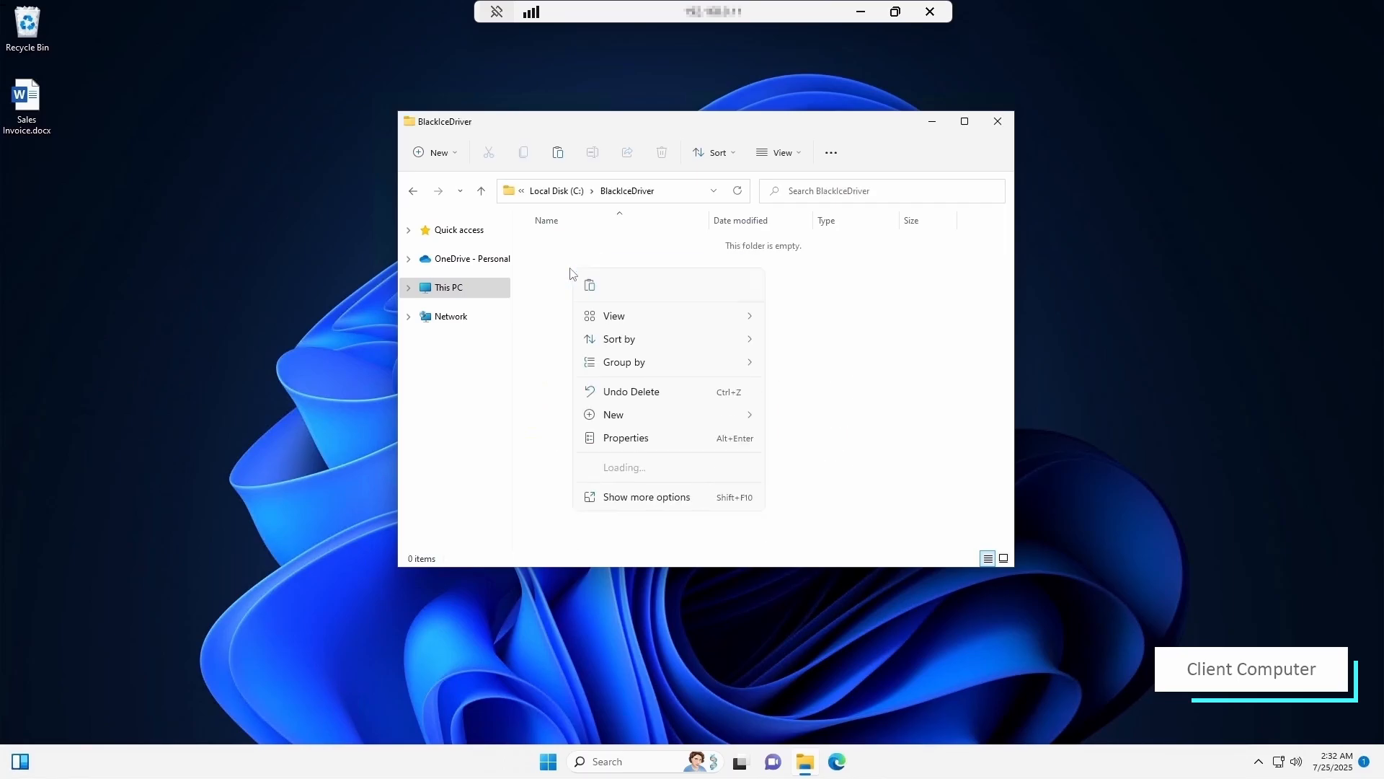
left_click(646, 503)
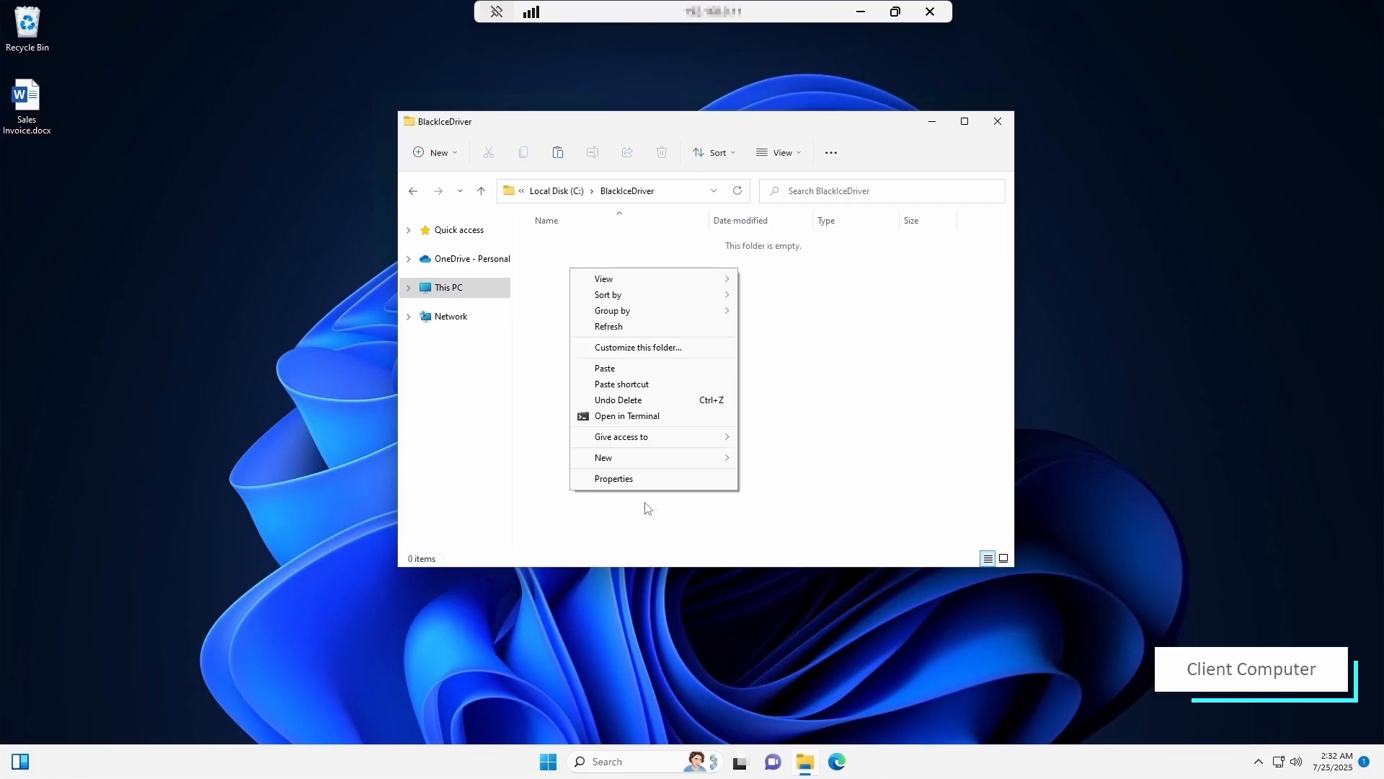
left_click(633, 367)
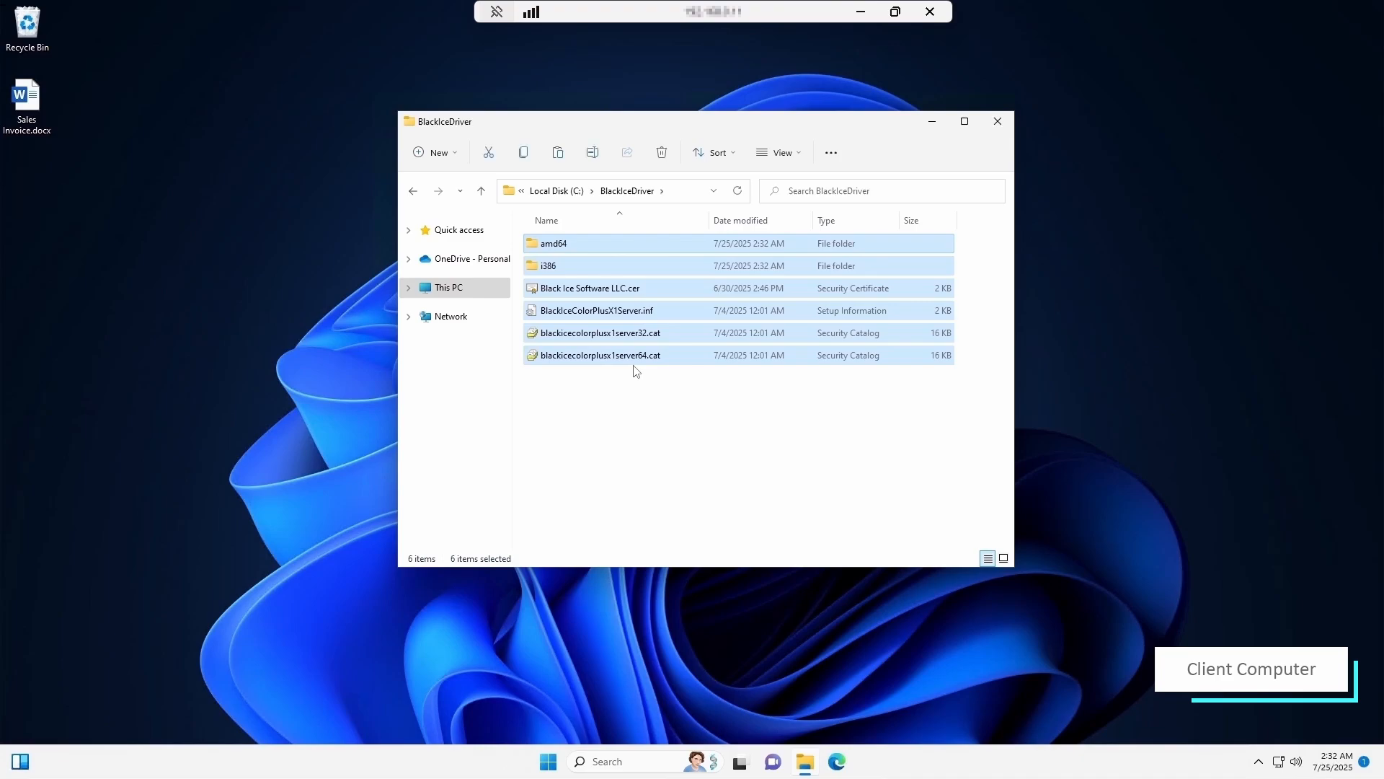
left_click(626, 411)
- Install BlackIceColorPlusX1Server.inf from its extended right-click menu
right_click(595, 314)
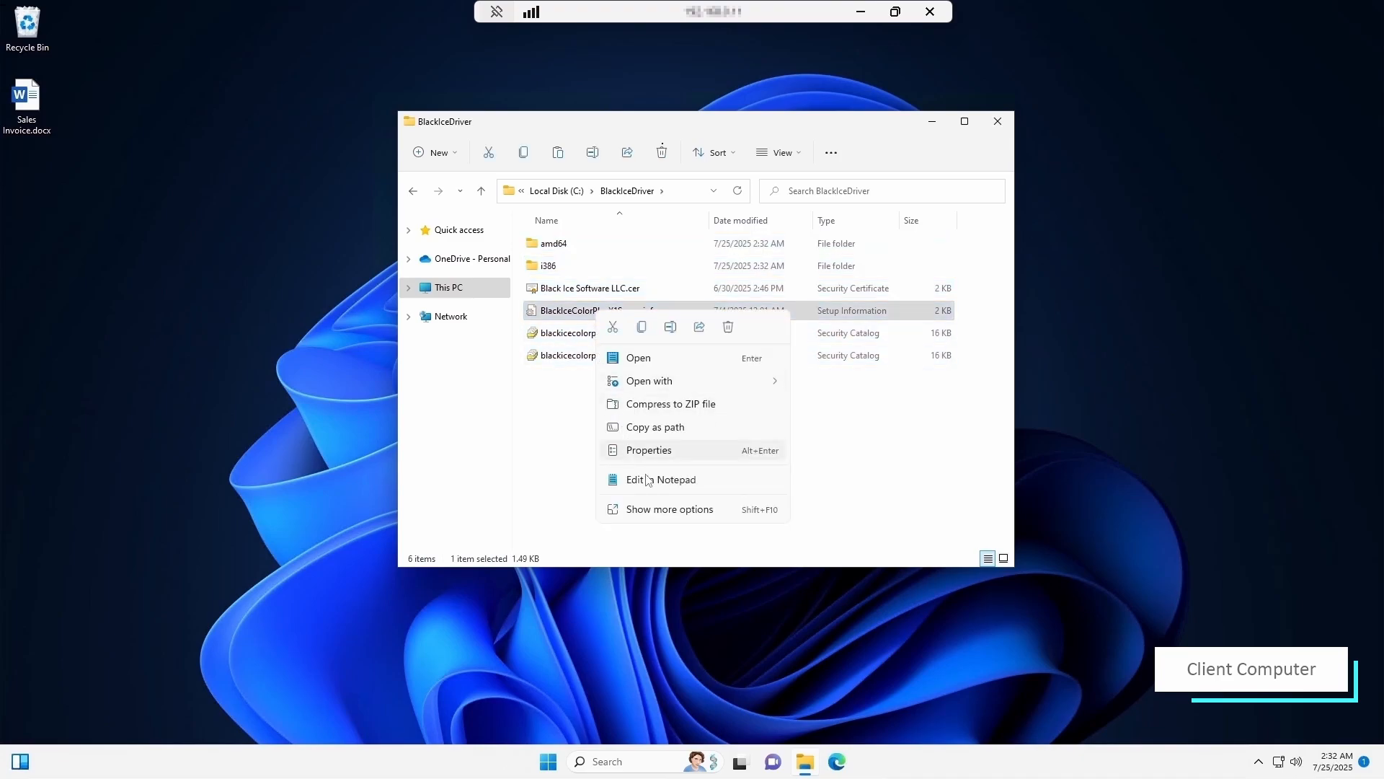
left_click(664, 509)
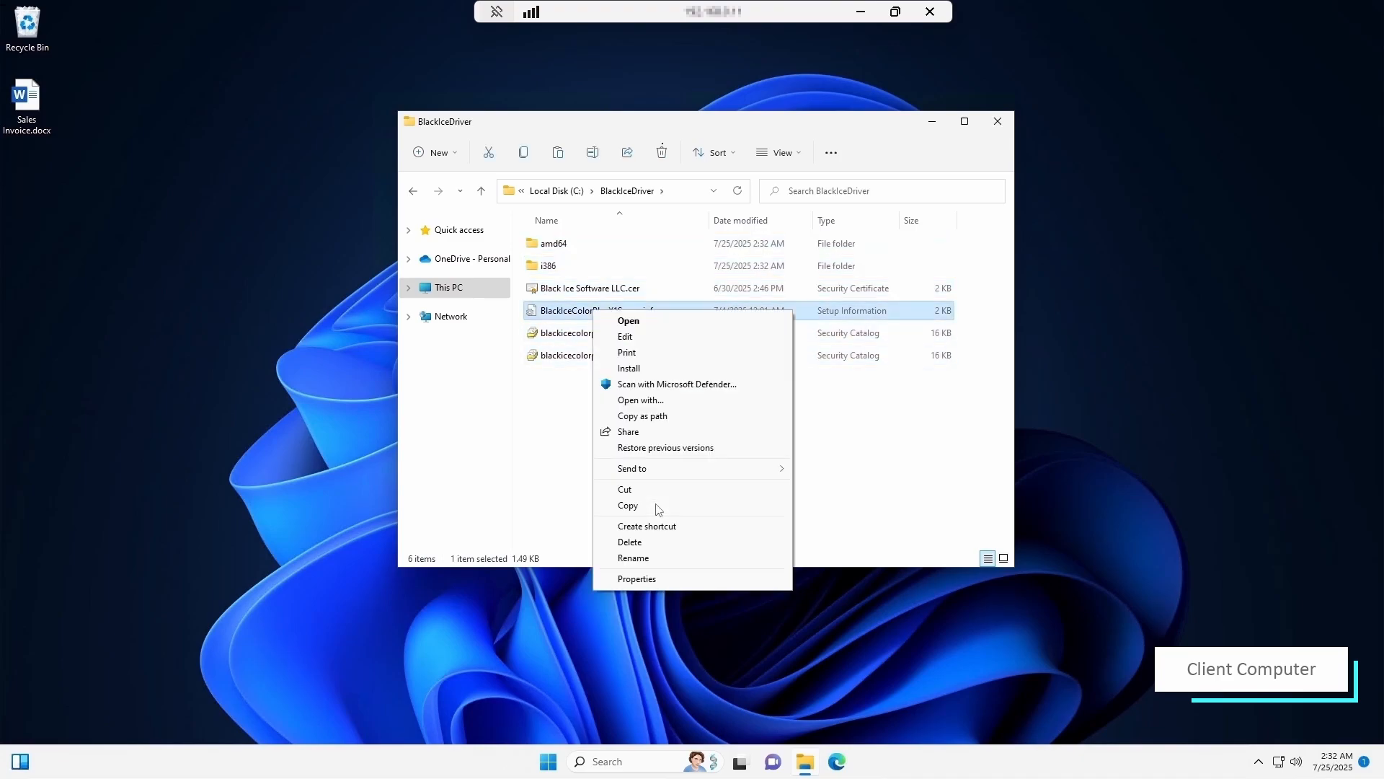
left_click(649, 369)
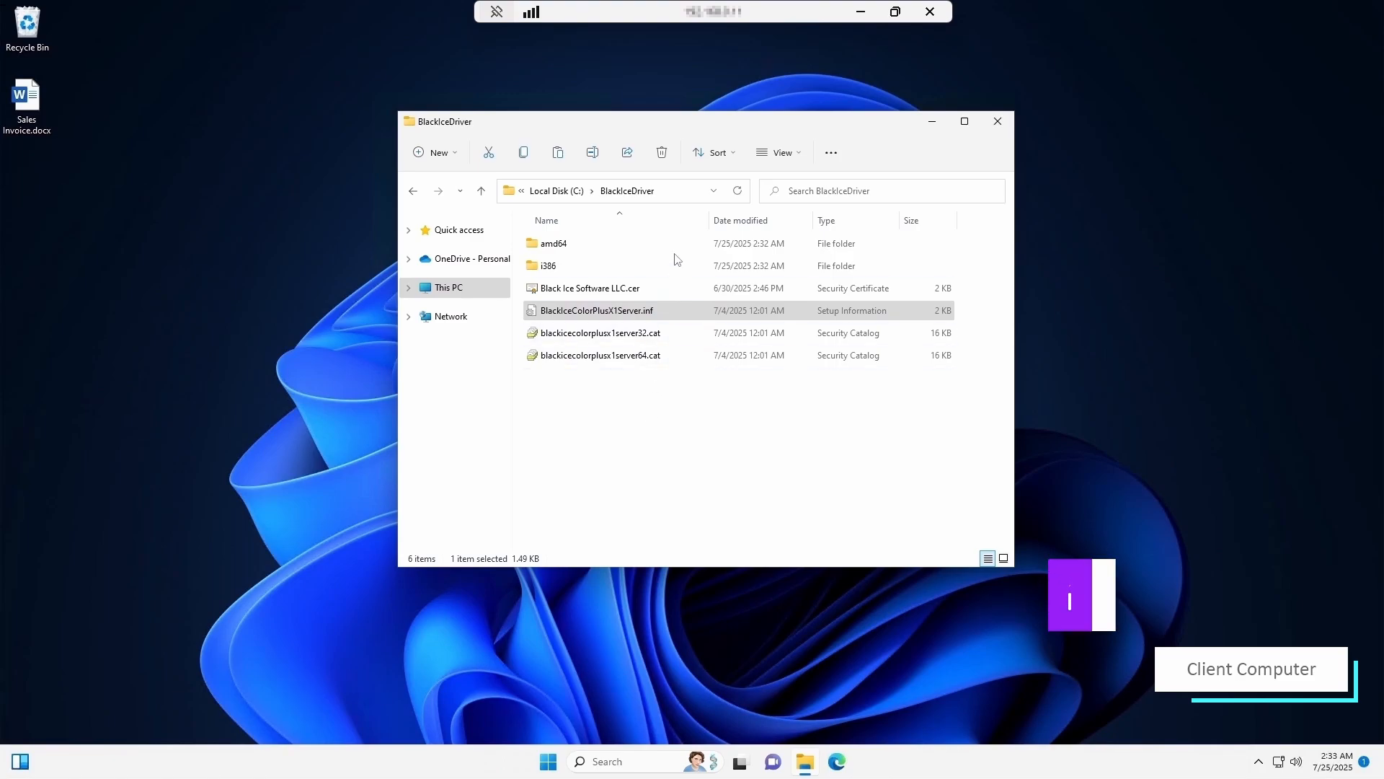
- Browse to the host computer's UNC path (\\ plus host name) in File Explorer's address bar
left_click(680, 192)
type("\\")
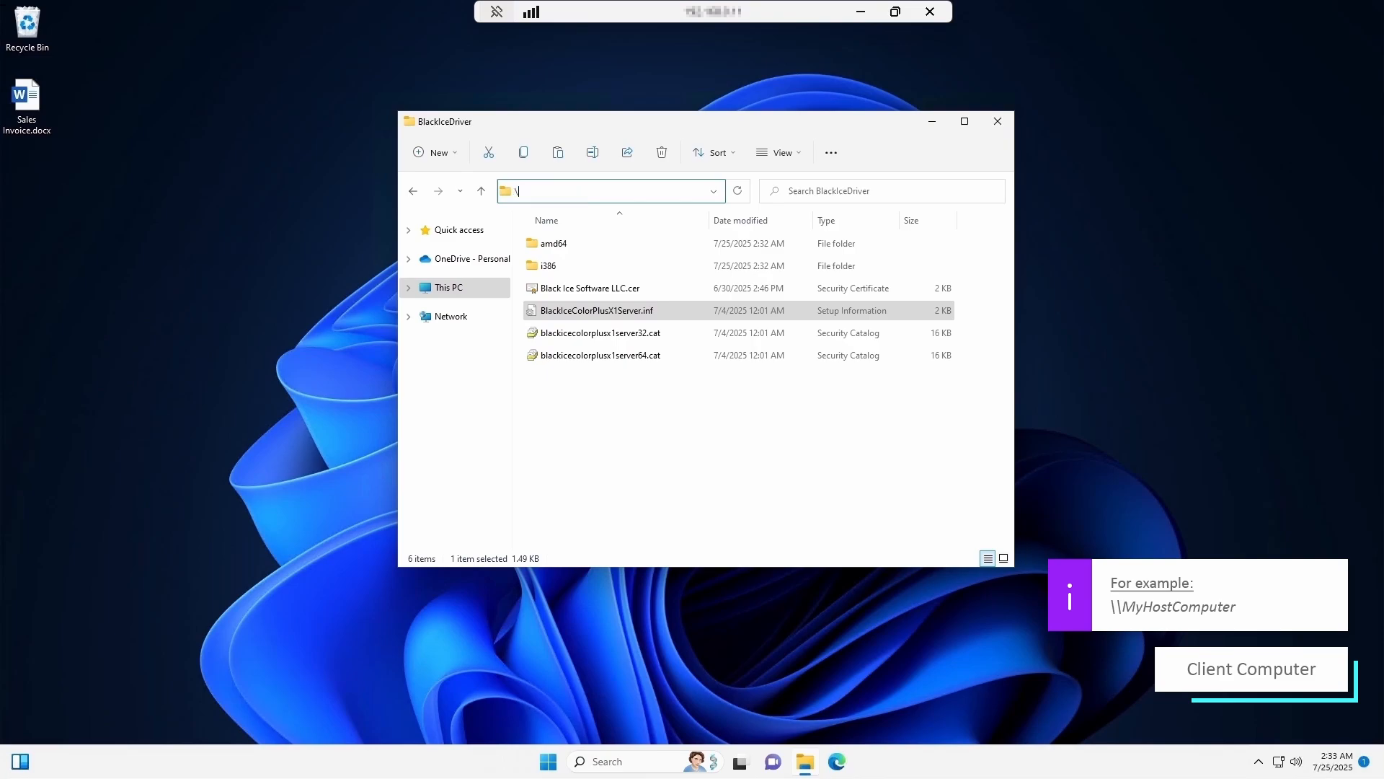
type("\\[masked][masked]")
key("Return")
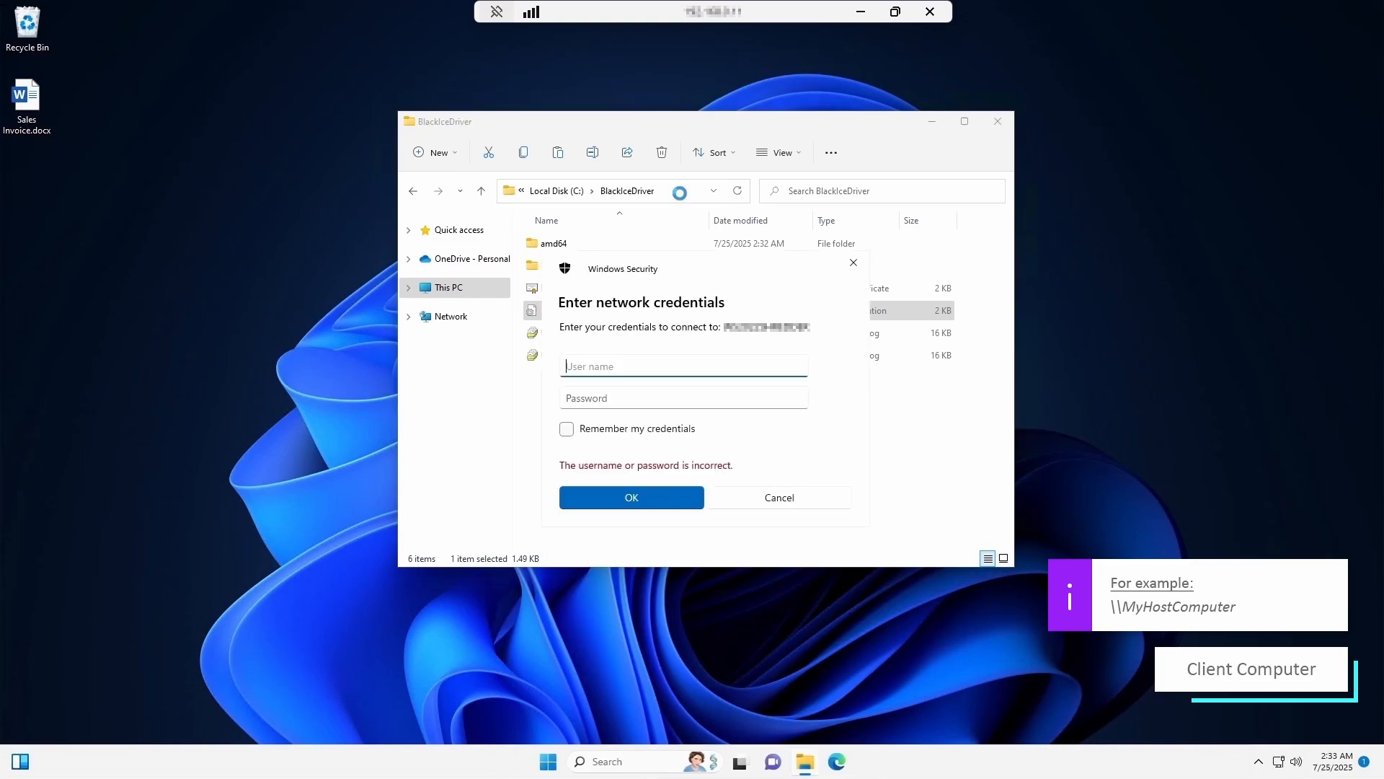
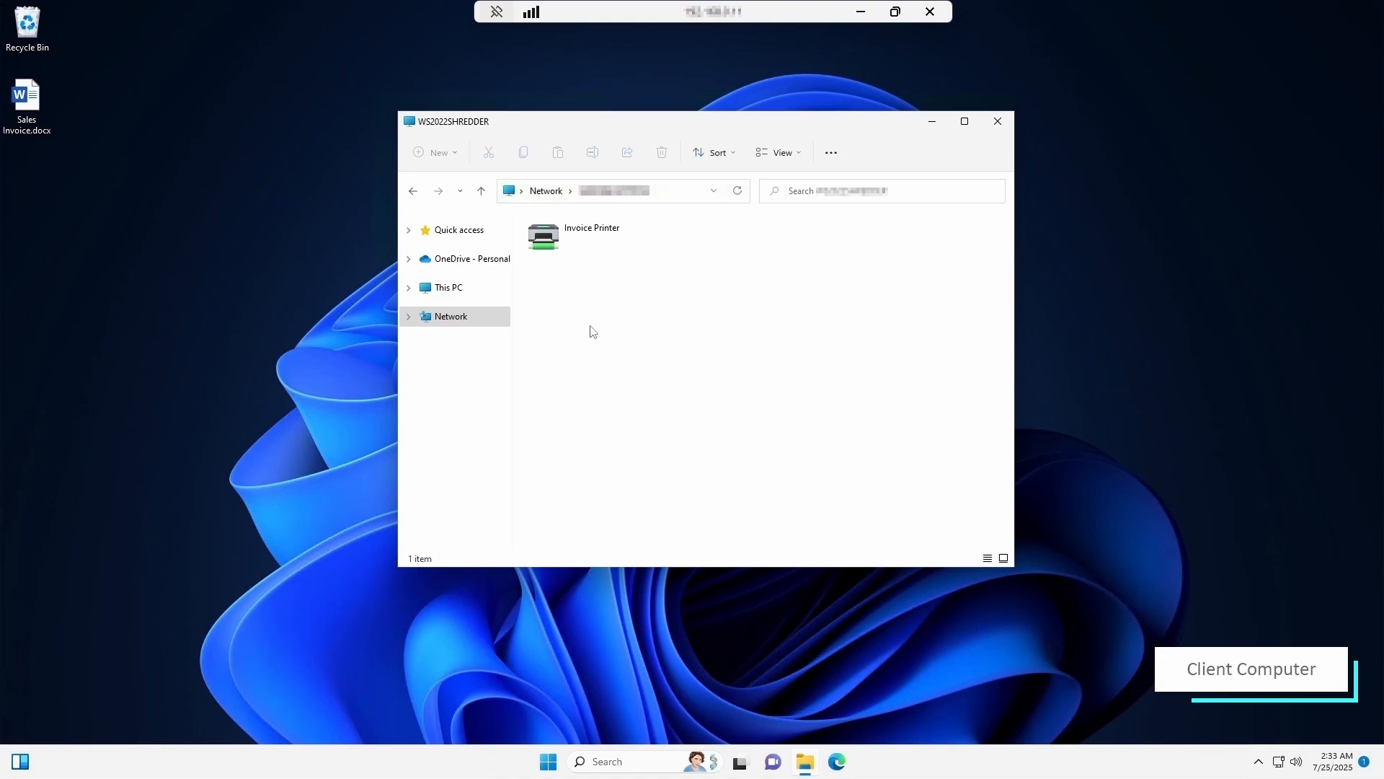
- Connect to the shared Invoice Printer from the host's Network folder, then minimize File Explorer
right_click(581, 248)
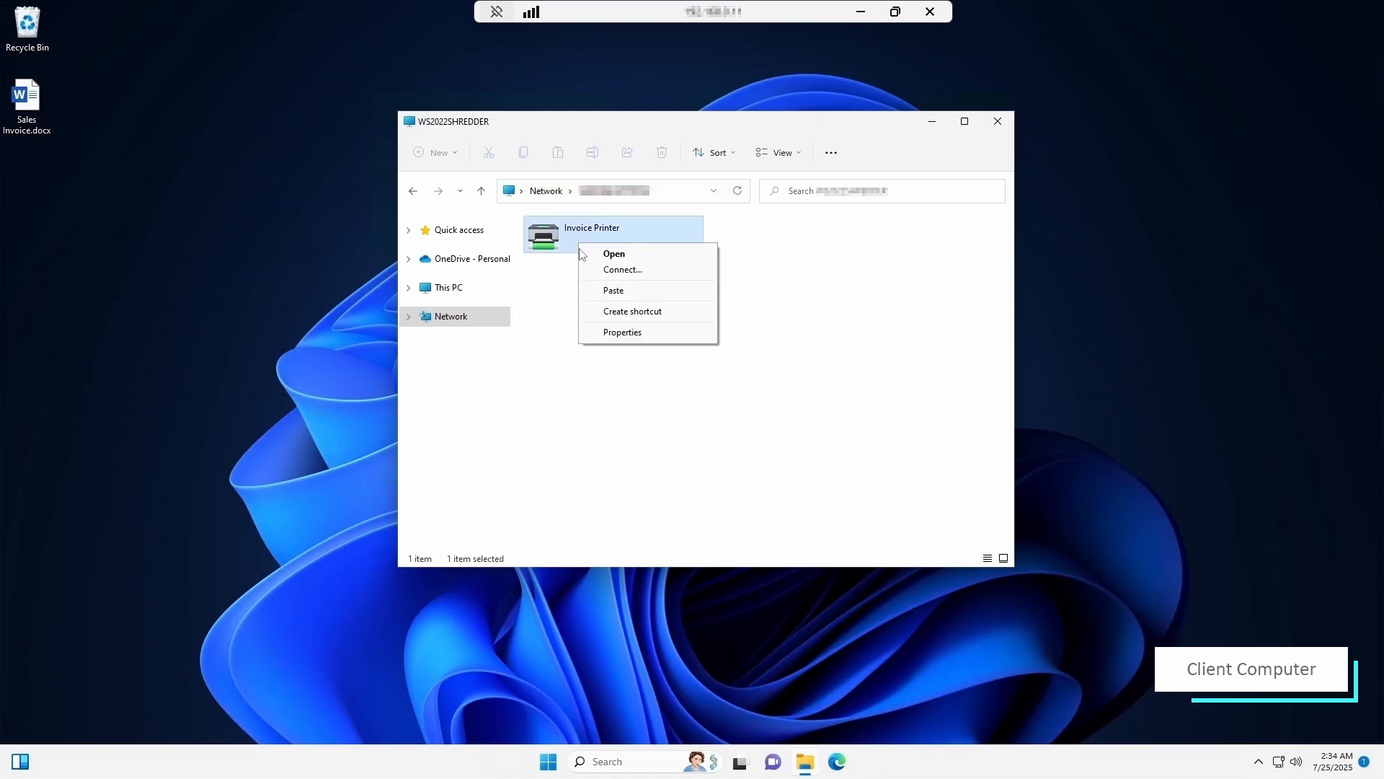
left_click(607, 270)
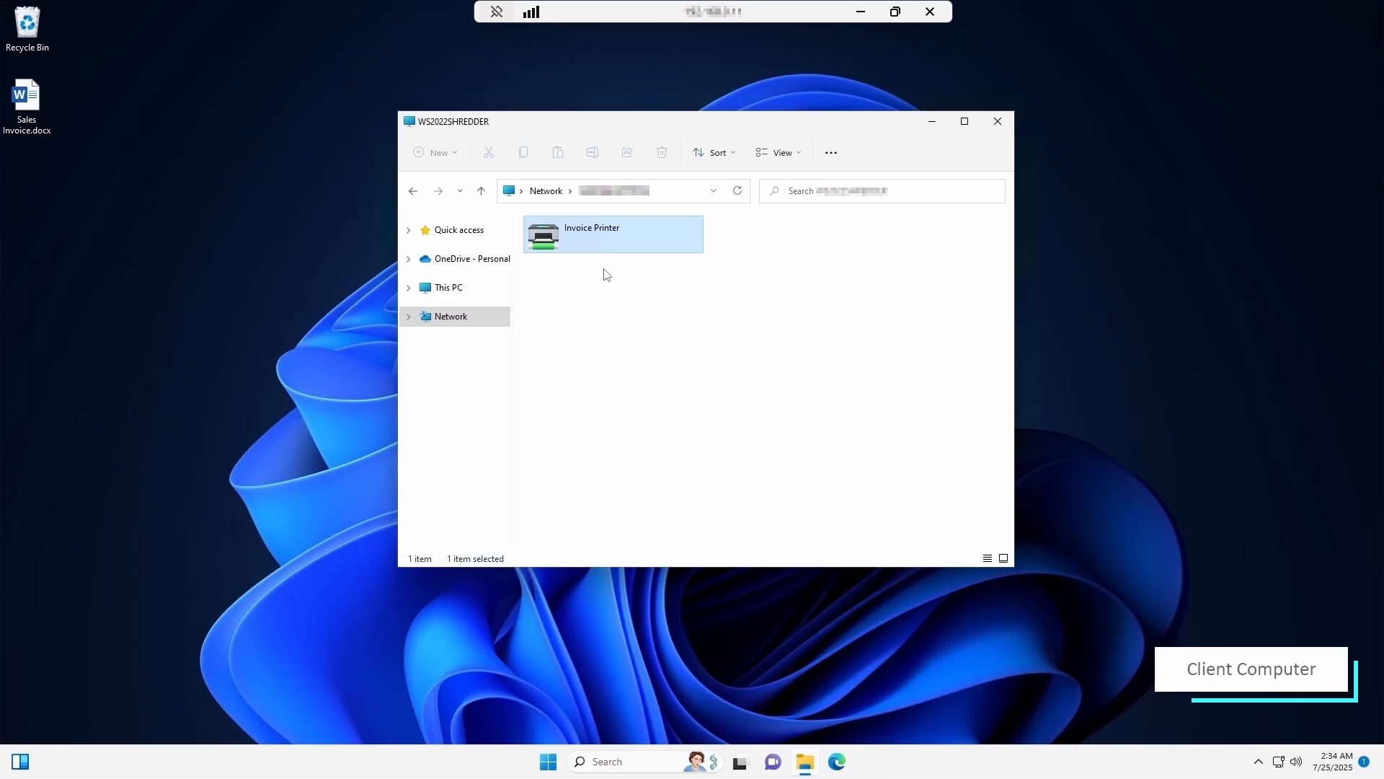
left_click(926, 126)
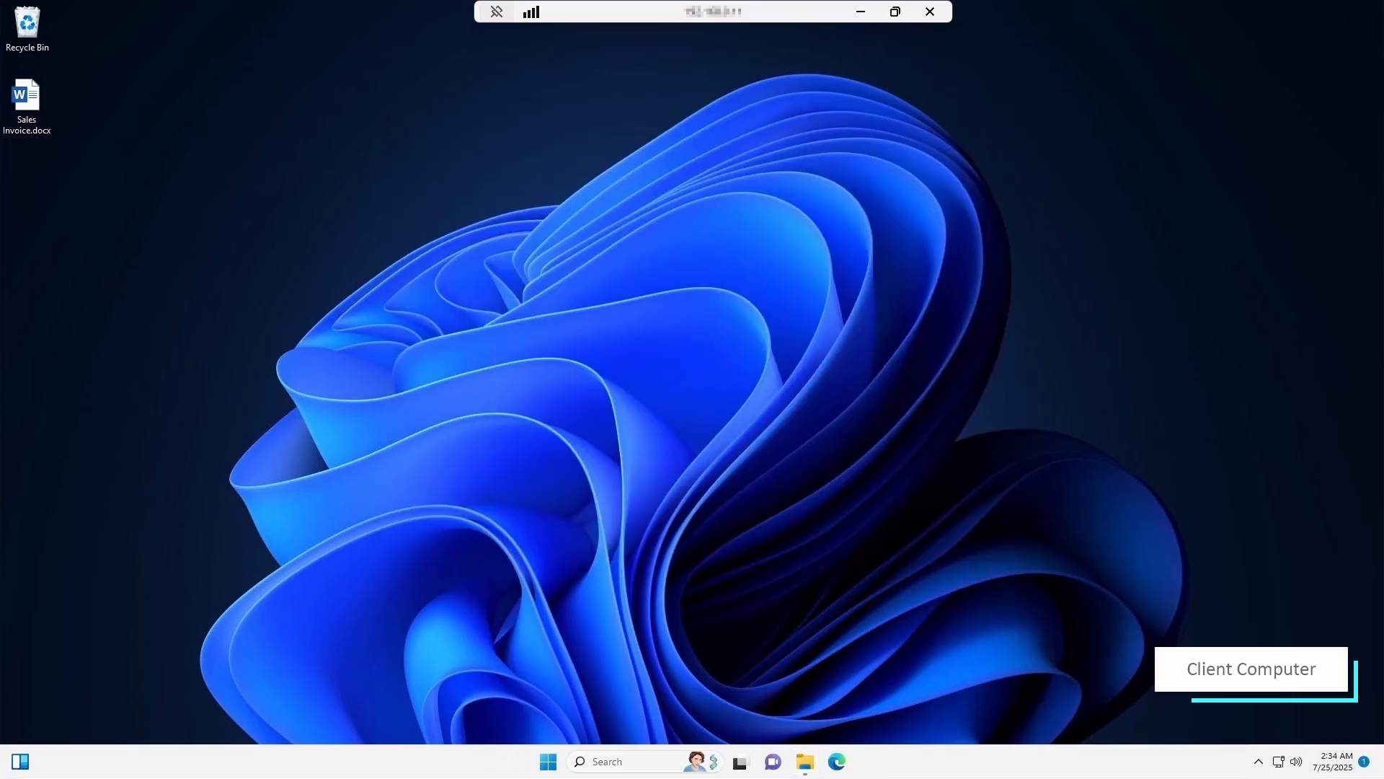
- Confirm Black Ice ColorPlus X1 Server appears under Printers & scanners, then minimize Settings
left_click(630, 755)
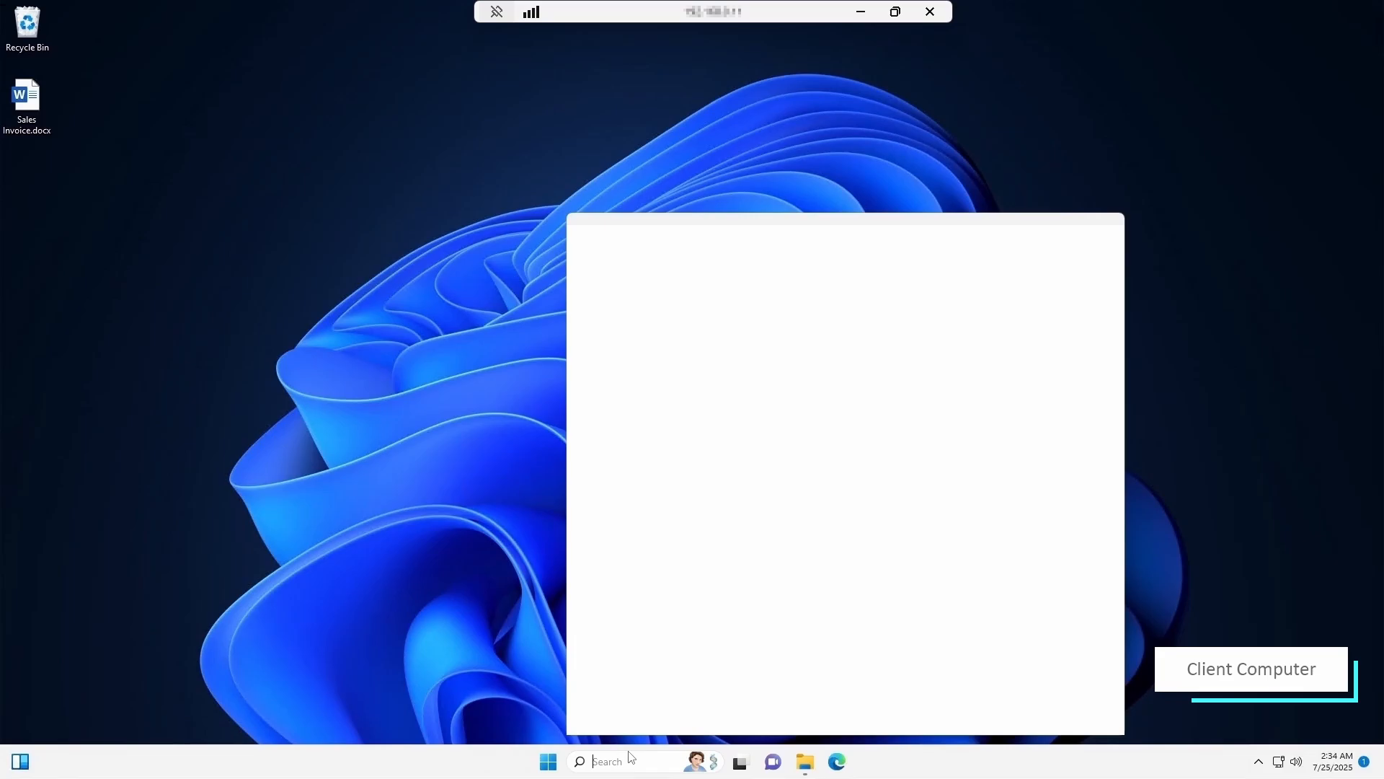
type("printers")
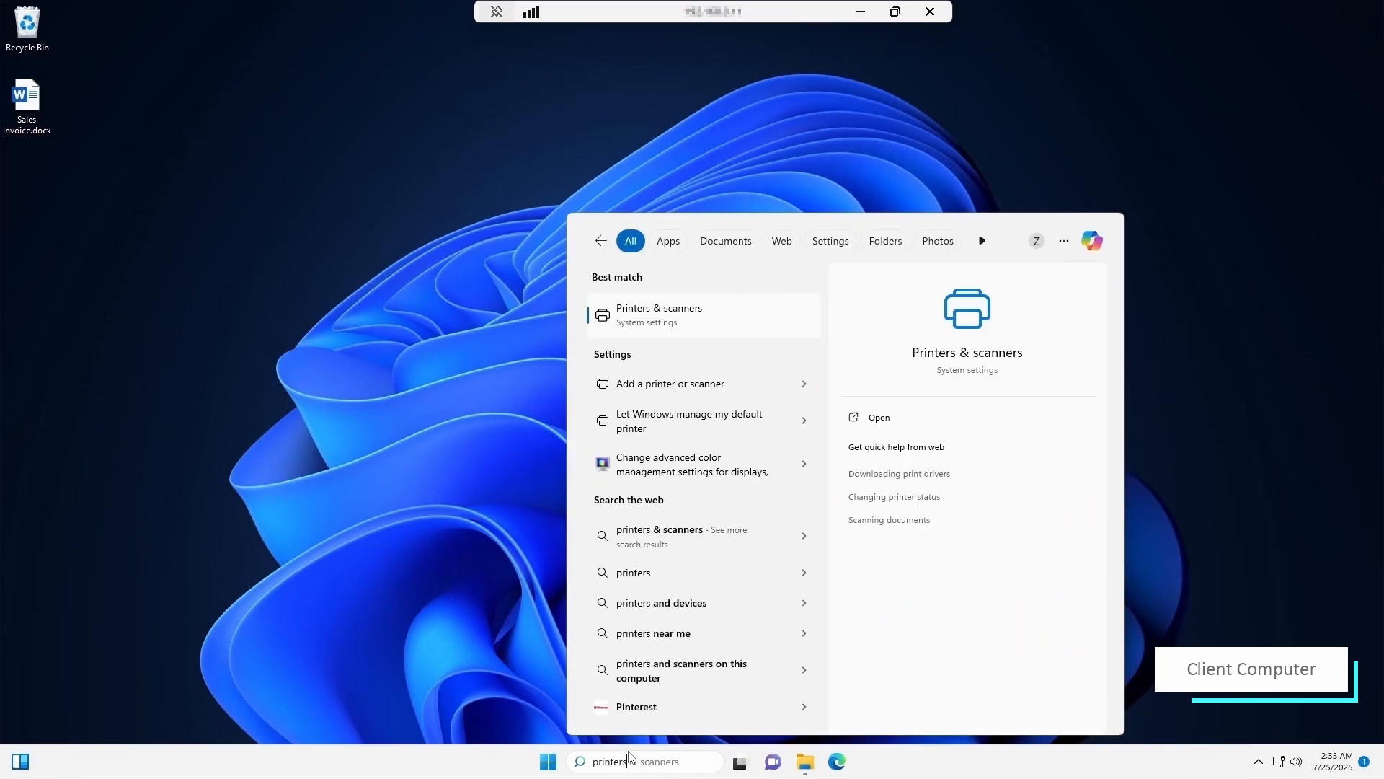
key("Return")
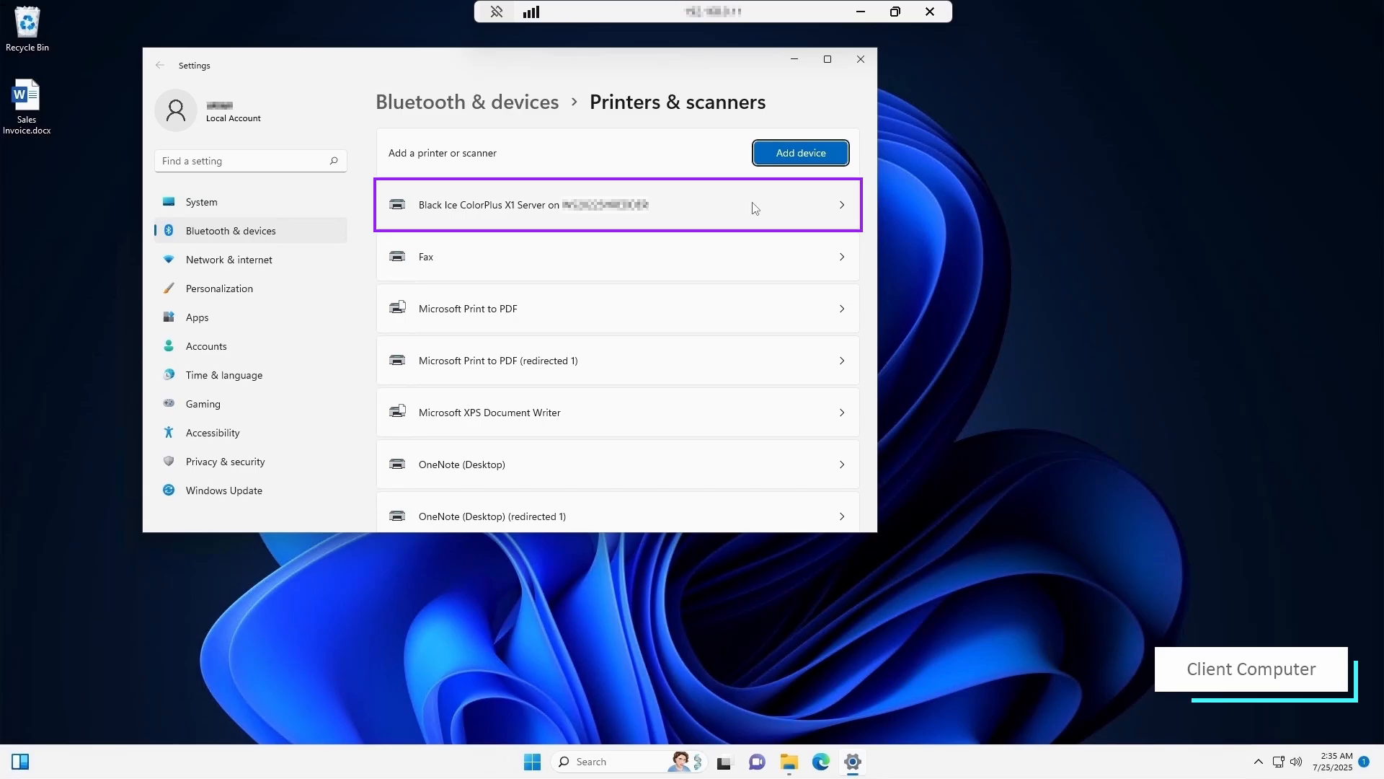
left_click(794, 59)
- Open Sales Invoice.docx in Word and print it to the Black Ice printer
double_click(25, 105)
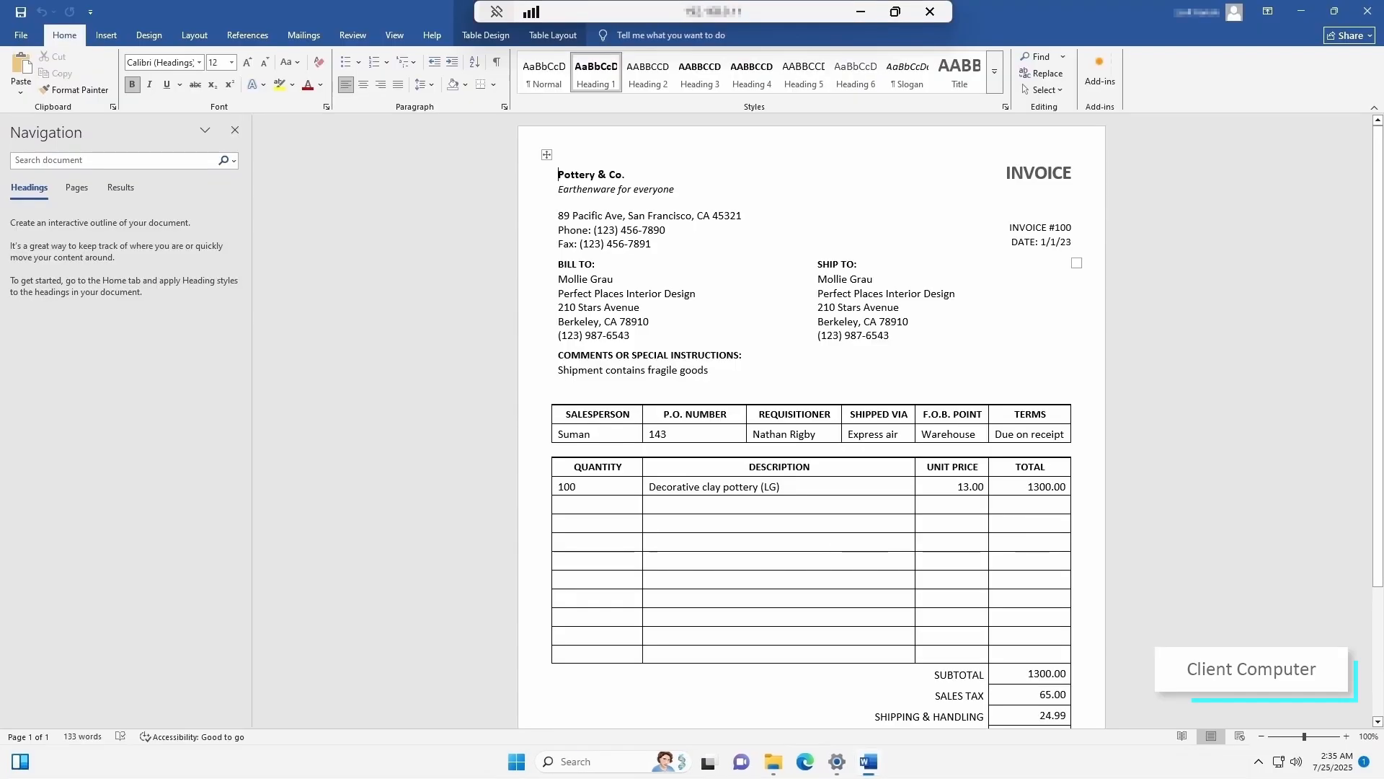
left_click(21, 35)
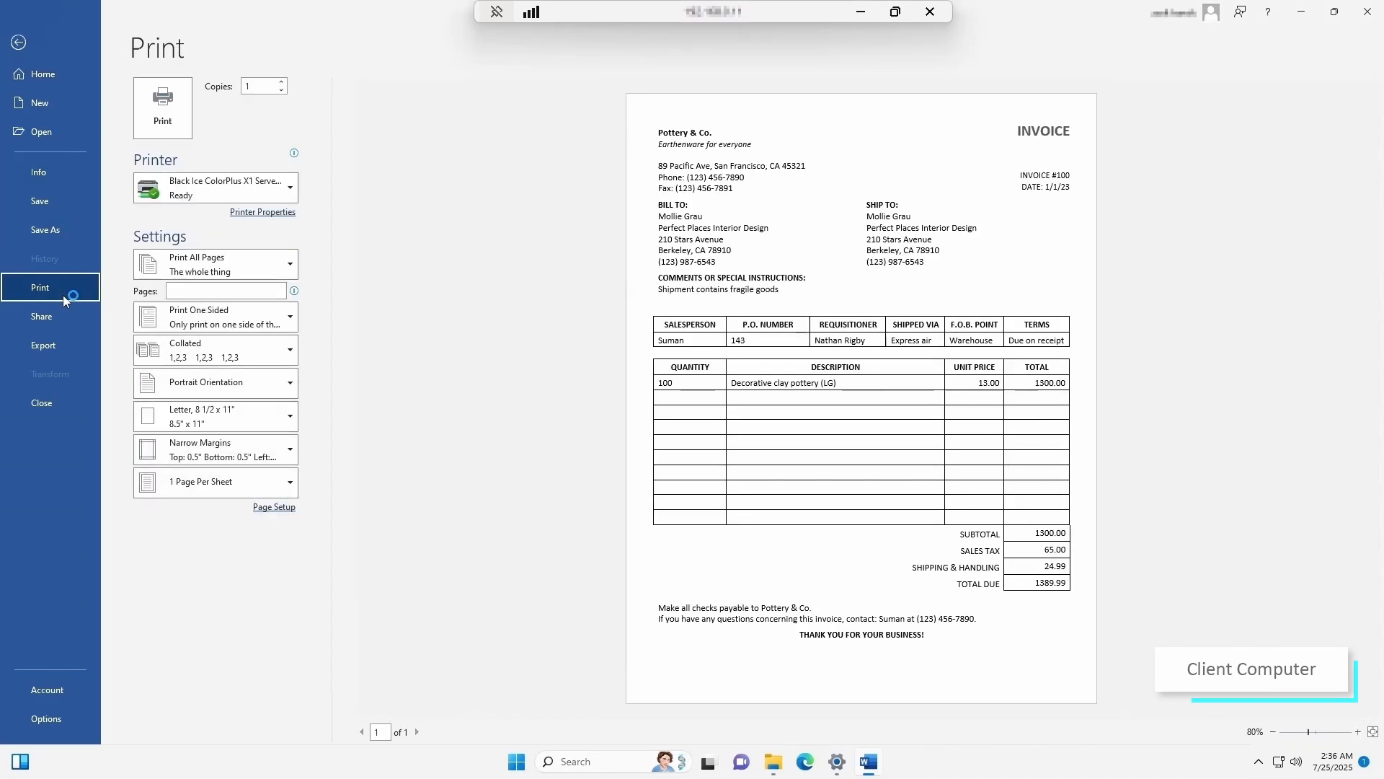
left_click(173, 111)
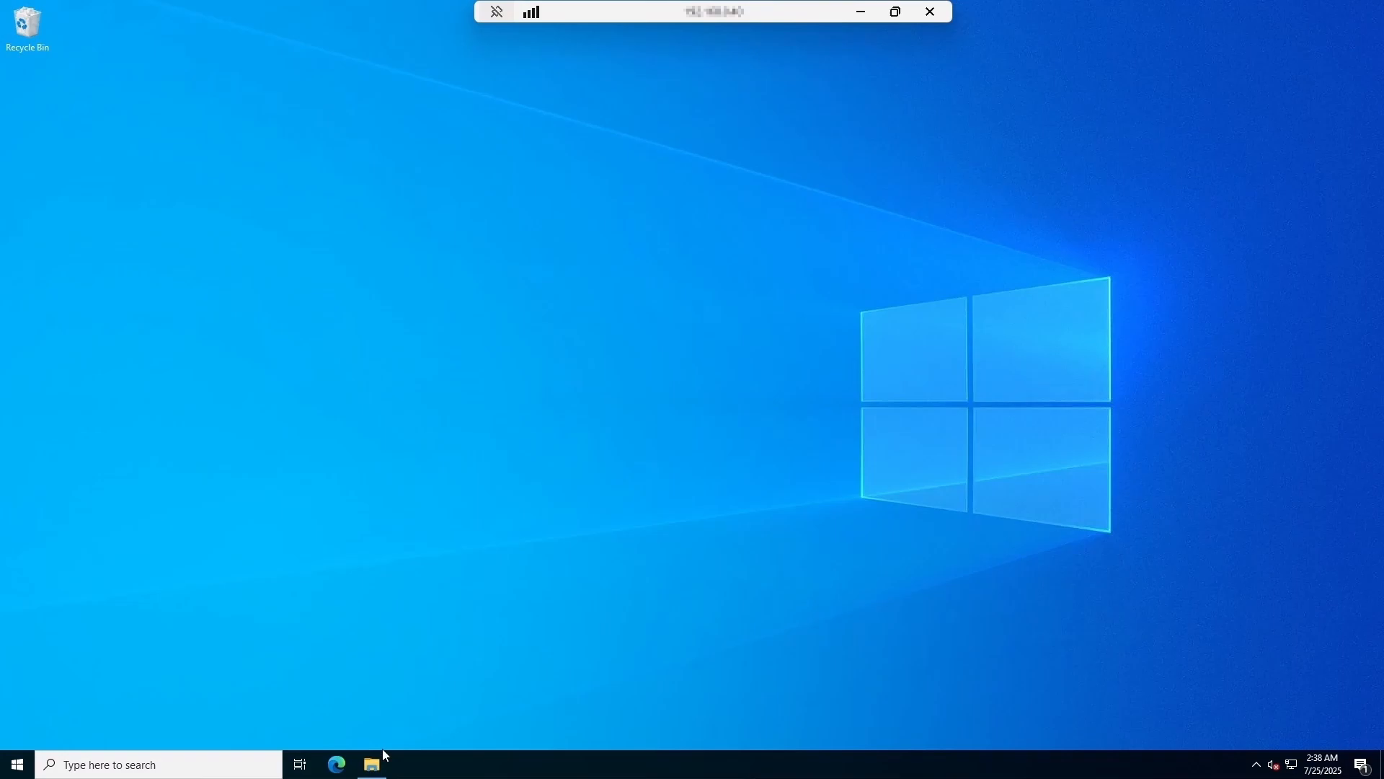
- Open the resulting Sales Invoice PDF from the host's MyDocuments folder
left_click(372, 766)
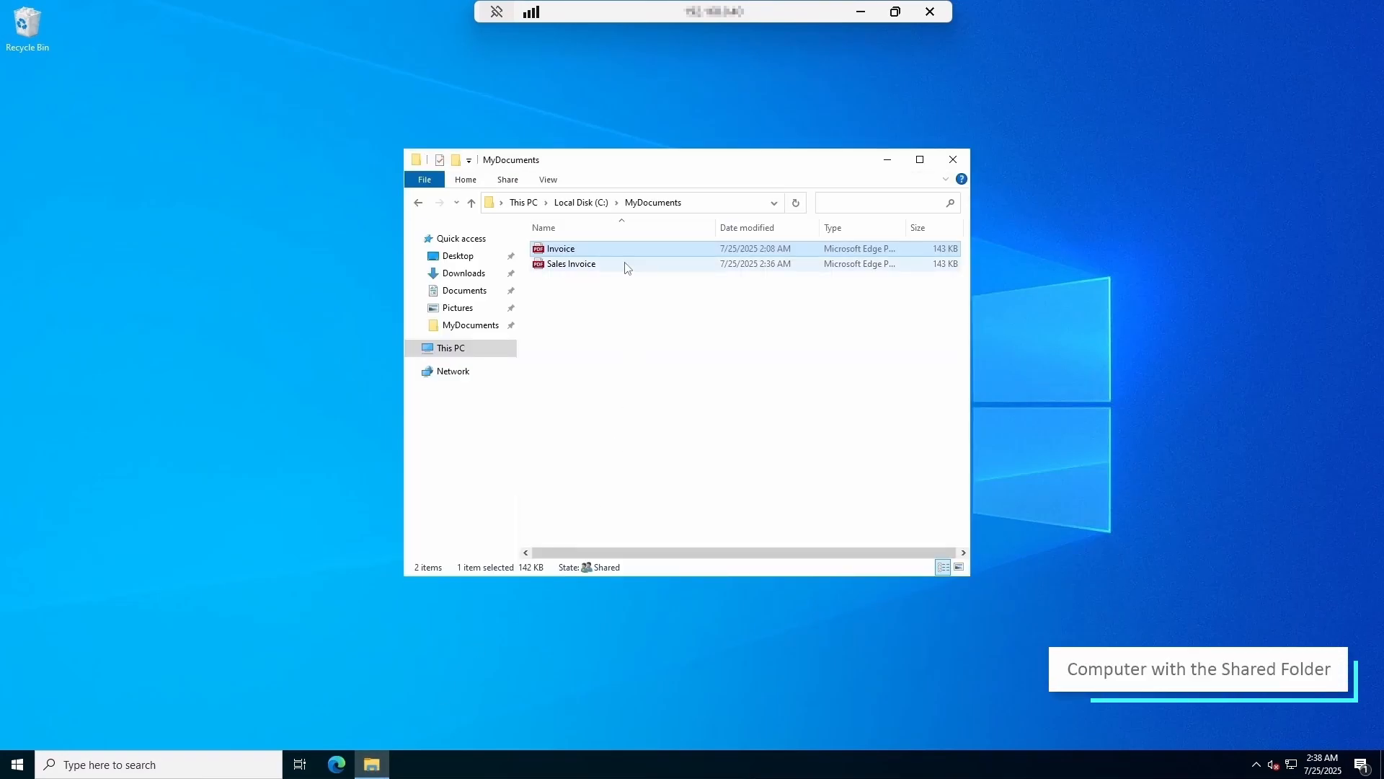
left_click(627, 266)
key("Return")
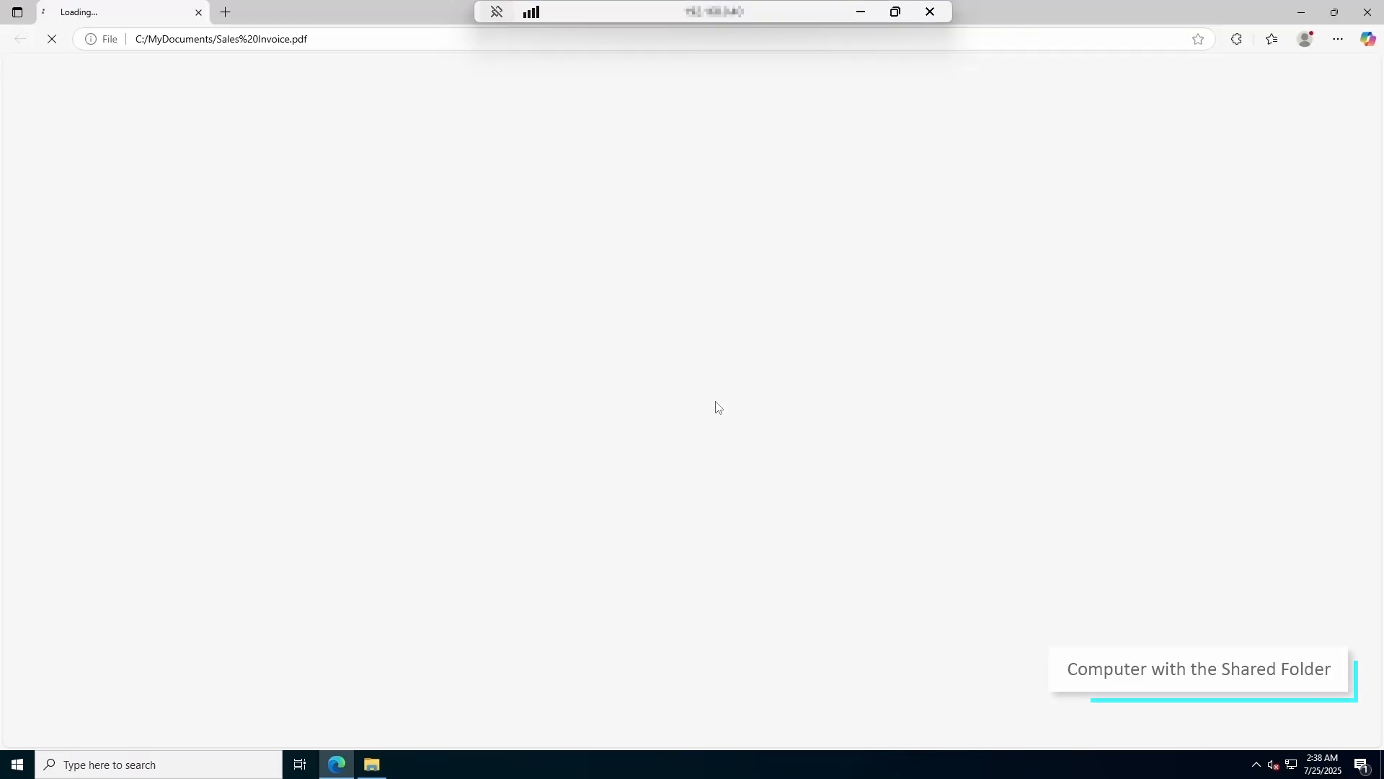